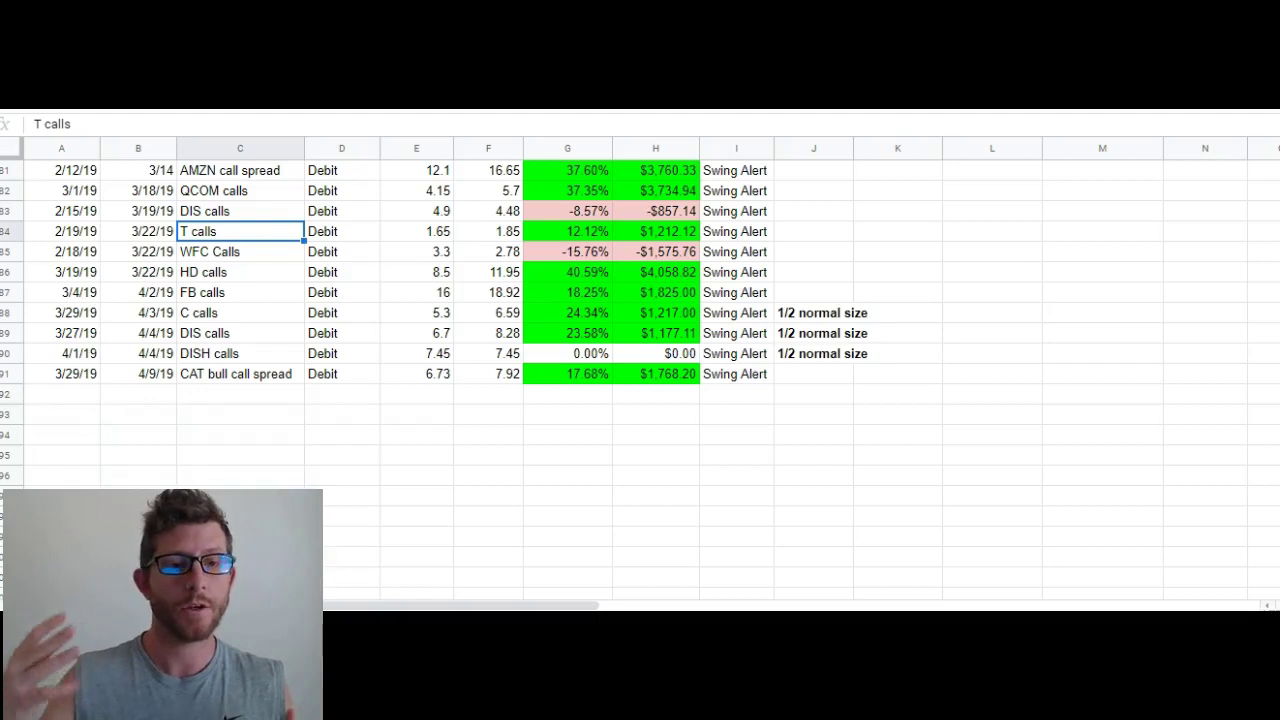
# - Select the AMZN call spread trade and, on the AMZN chart, draw a horizontal line at about 1596 through the late-January low
pyautogui.click(240, 173)
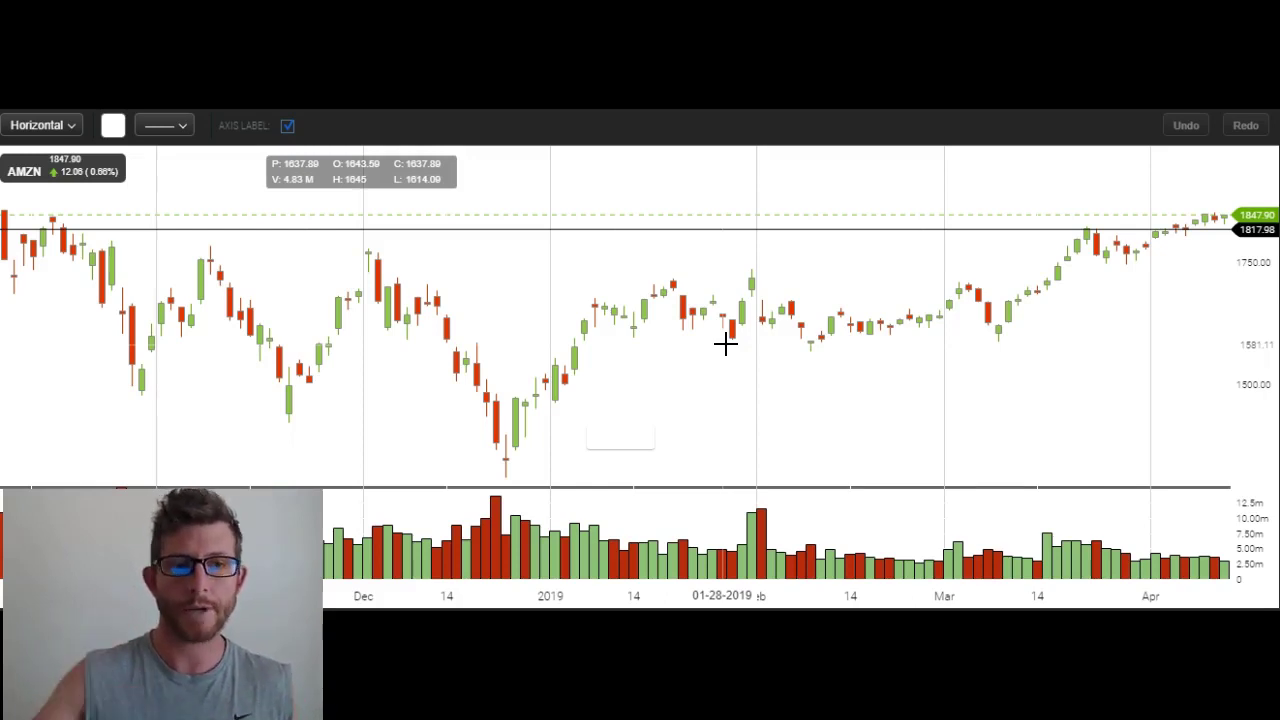
pyautogui.scroll(-5, 724, 343)
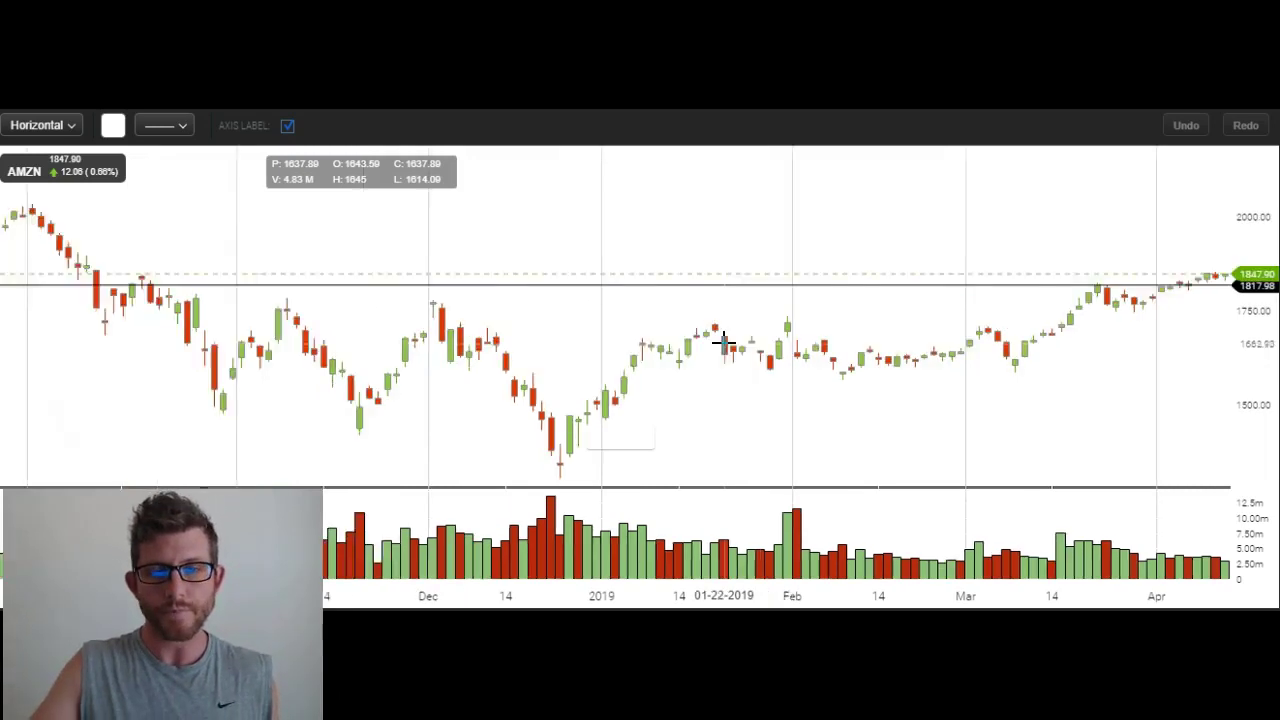
pyautogui.scroll(6, 724, 343)
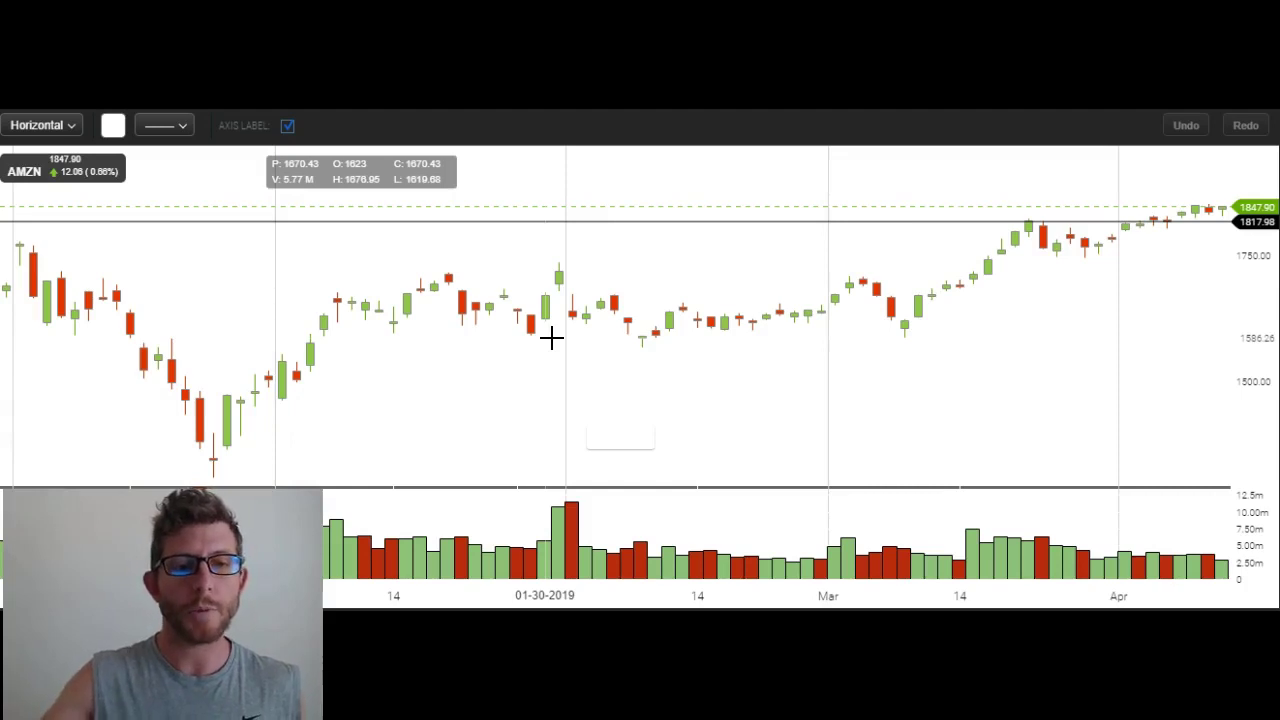
pyautogui.click(519, 333)
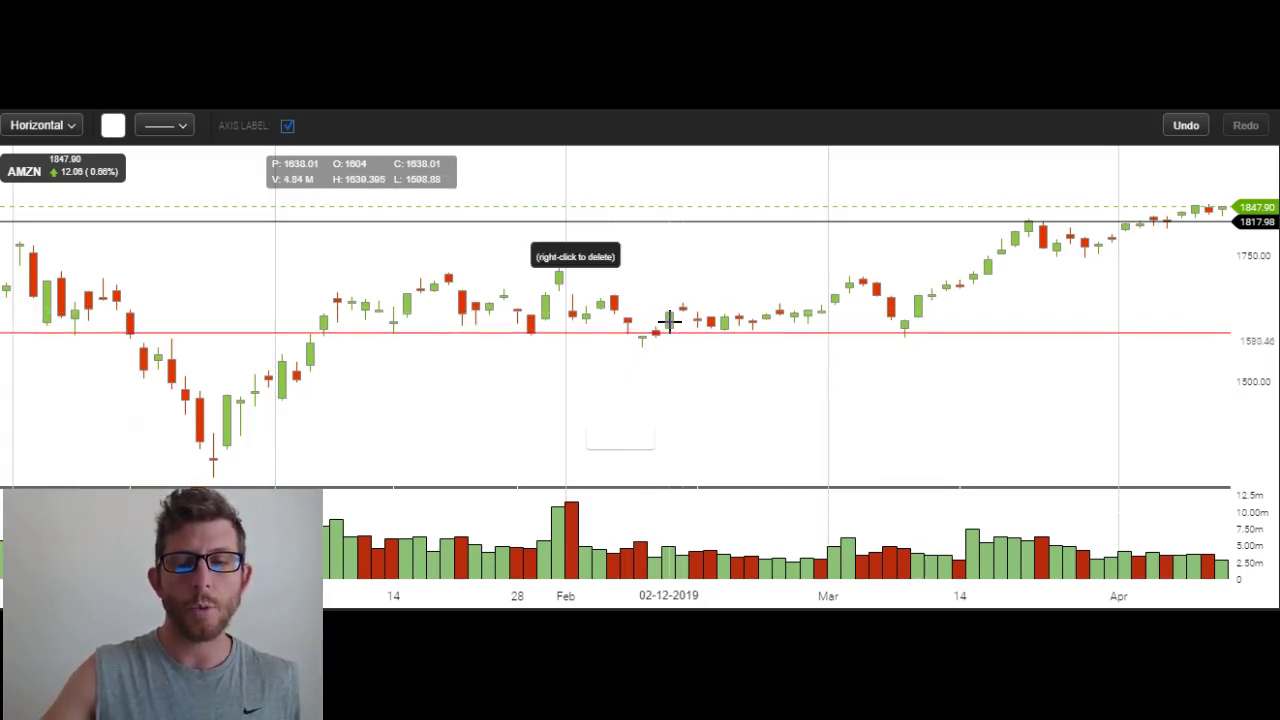
pyautogui.moveTo(669, 317); pyautogui.dragTo(671, 331)
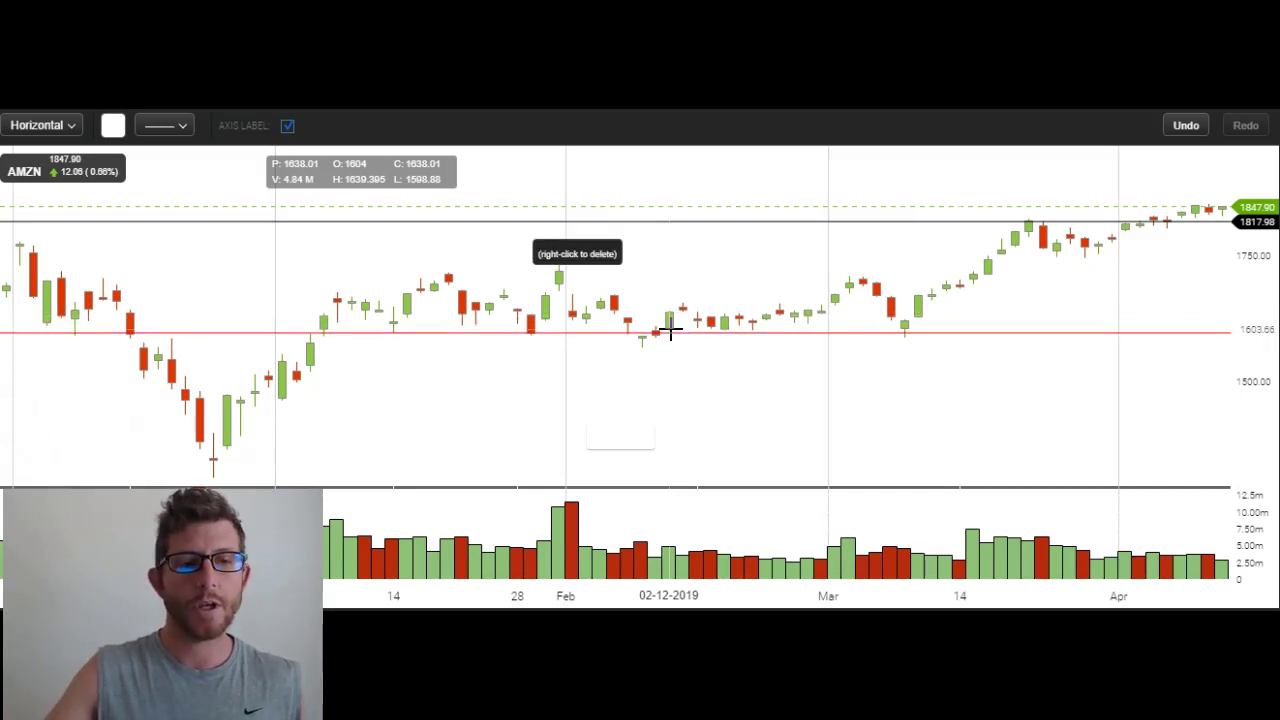
pyautogui.moveTo(667, 331); pyautogui.dragTo(664, 329)
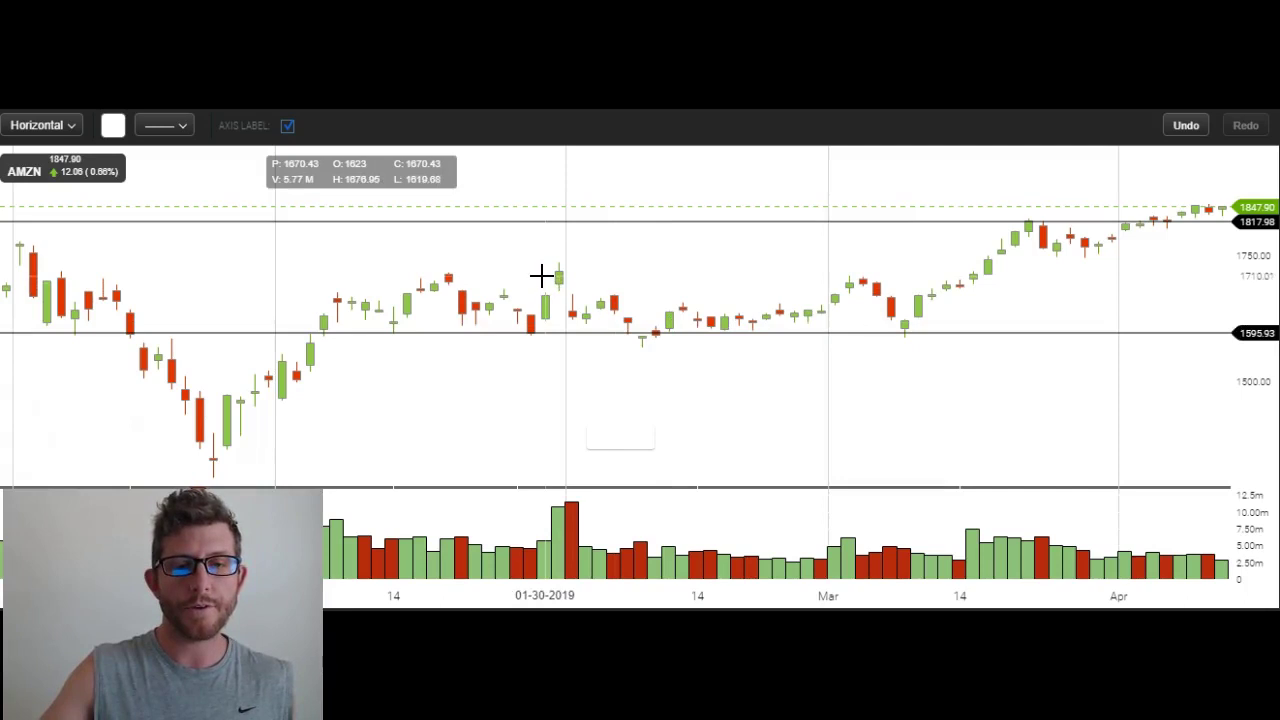
# - Add a horizontal line at about 1712 on the AMZN chart and move the 1817.98 line to about 1784 at the November–December highs
pyautogui.click(541, 274)
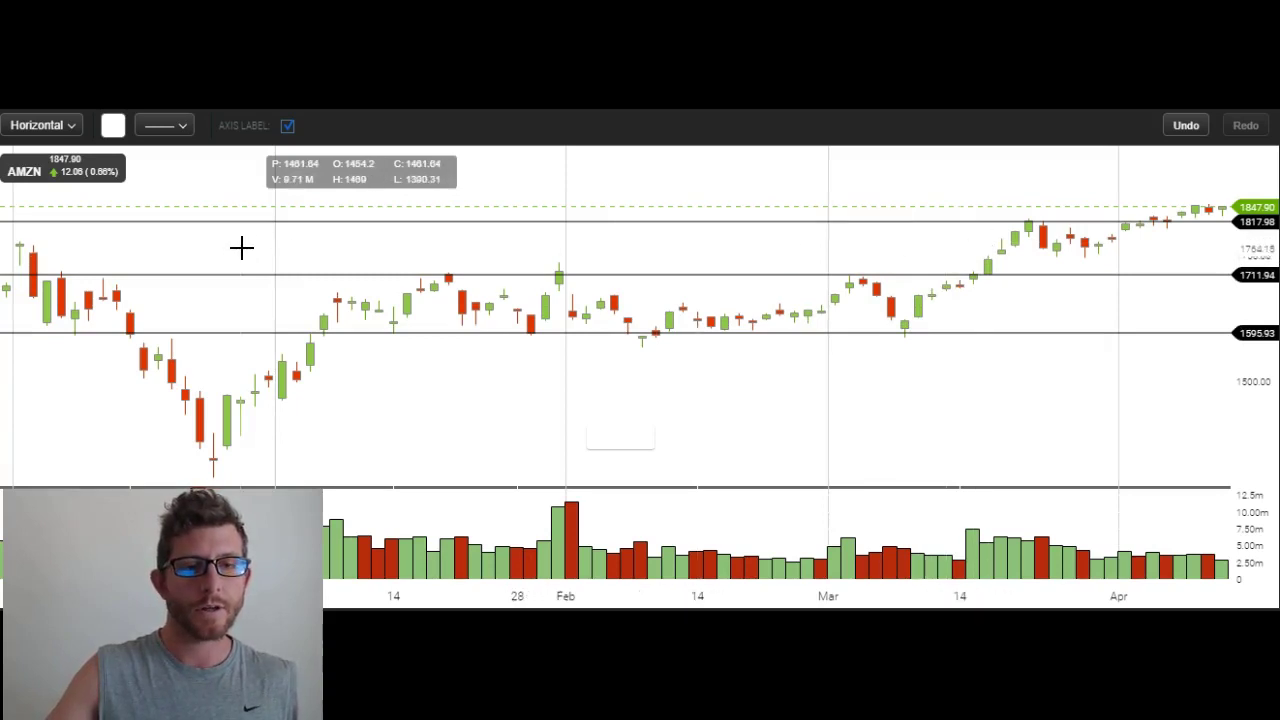
pyautogui.scroll(2, 241, 247)
pyautogui.scroll(-5, 241, 247)
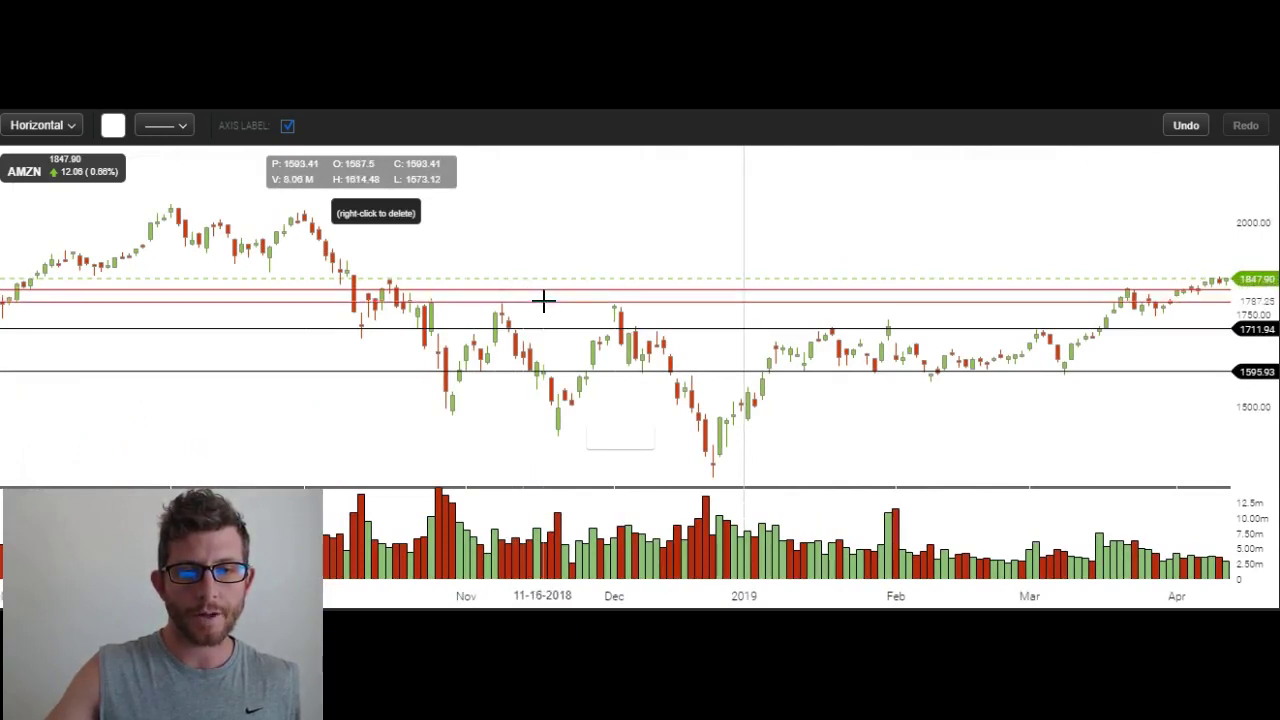
pyautogui.click(543, 300)
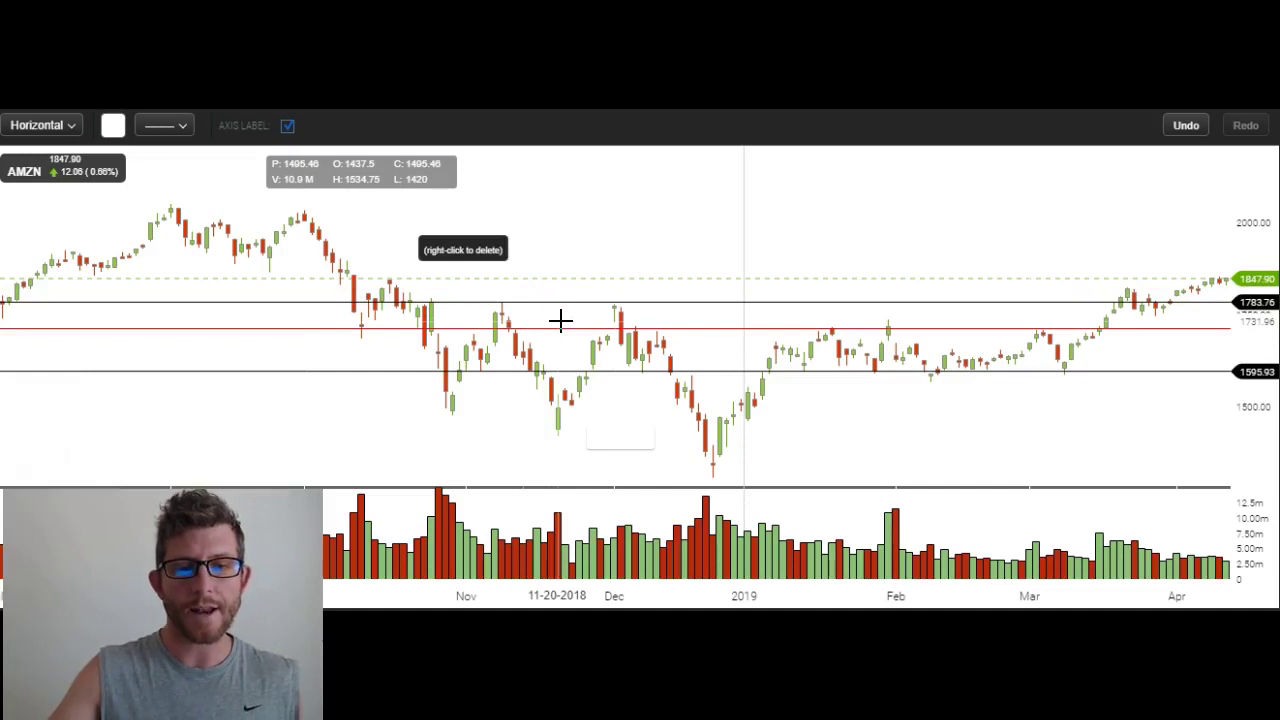
pyautogui.scroll(3, 567, 319)
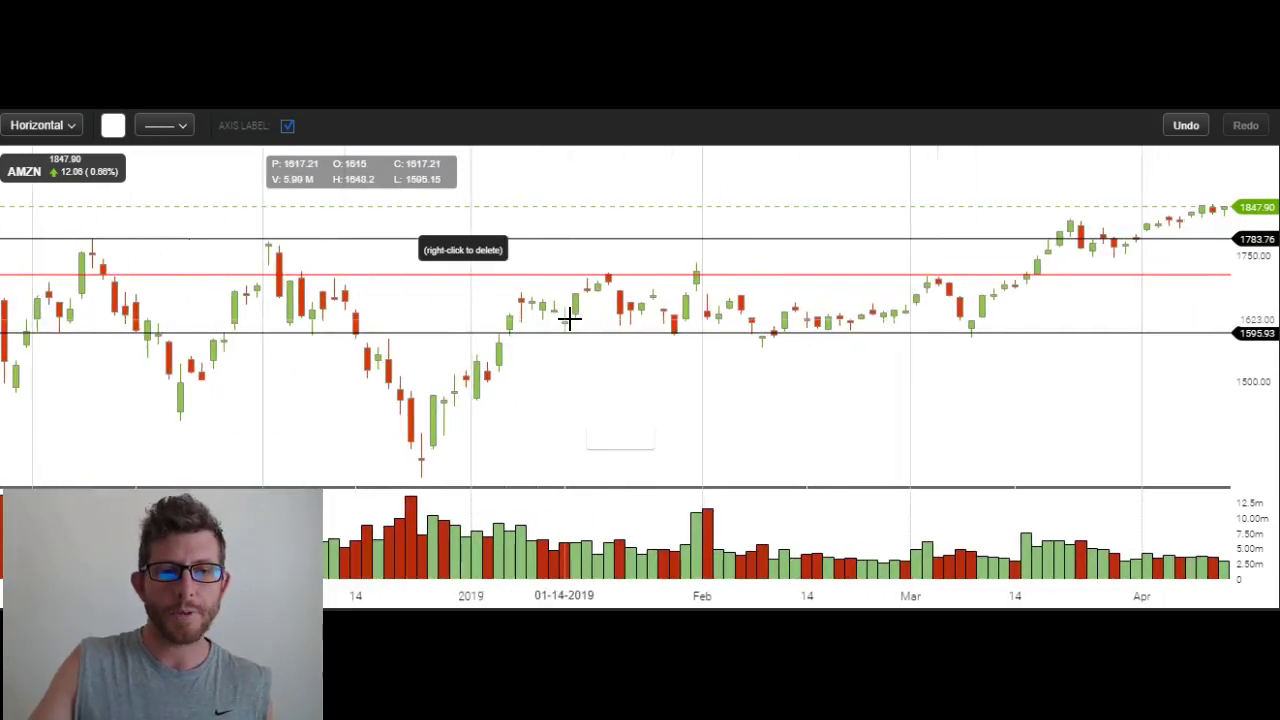
pyautogui.click(178, 260)
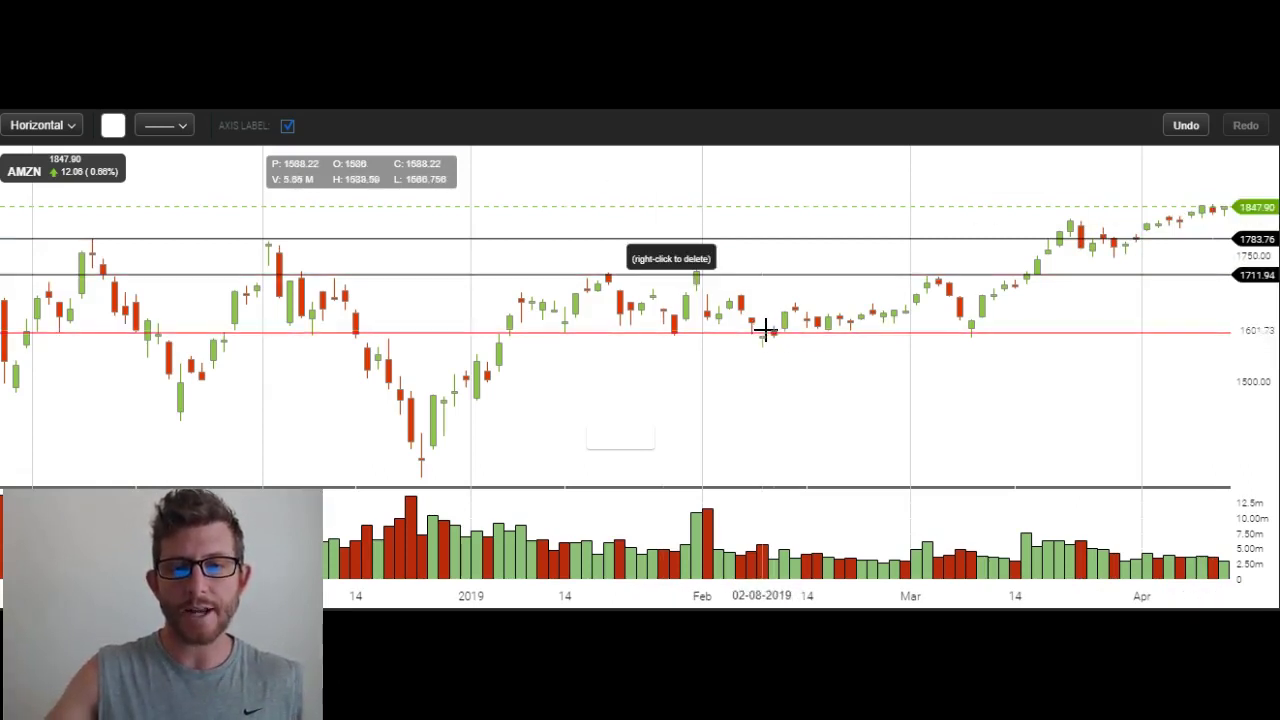
pyautogui.moveTo(777, 323)
pyautogui.mouseDown()
pyautogui.moveTo(771, 334)
pyautogui.moveTo(778, 320)
pyautogui.mouseUp()
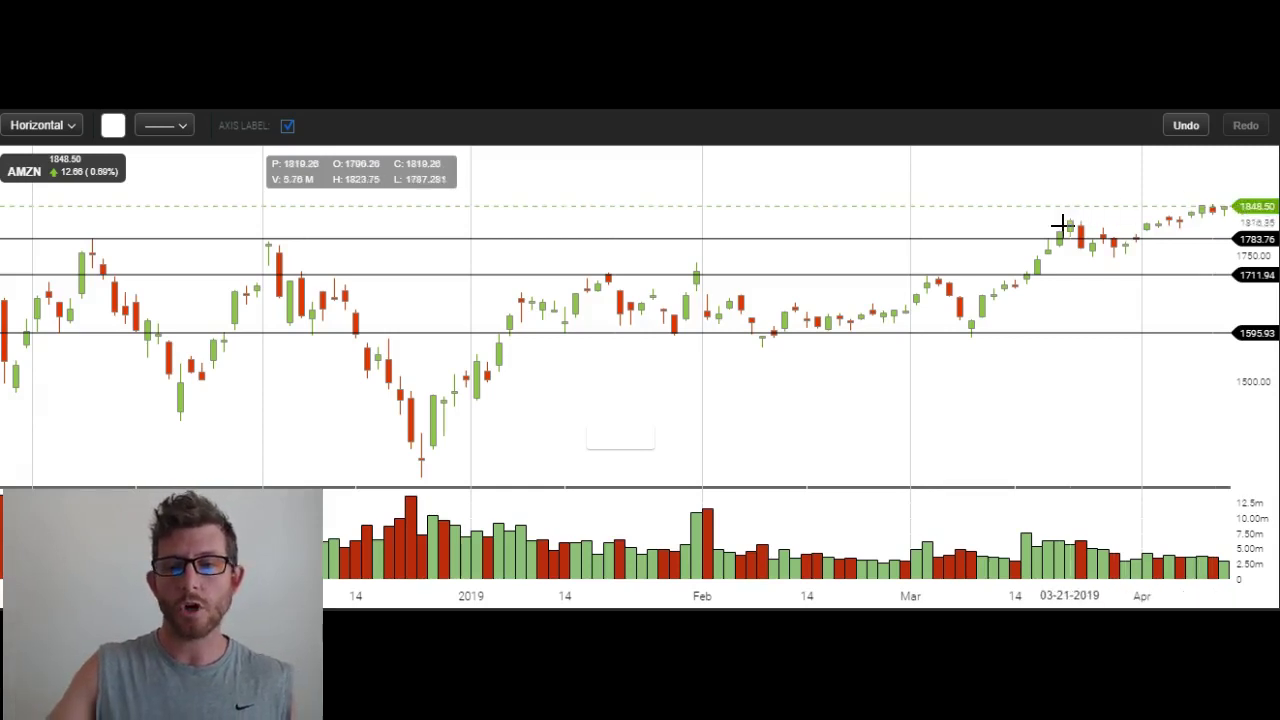
pyautogui.moveTo(940, 275); pyautogui.dragTo(940, 273)
pyautogui.click(716, 368)
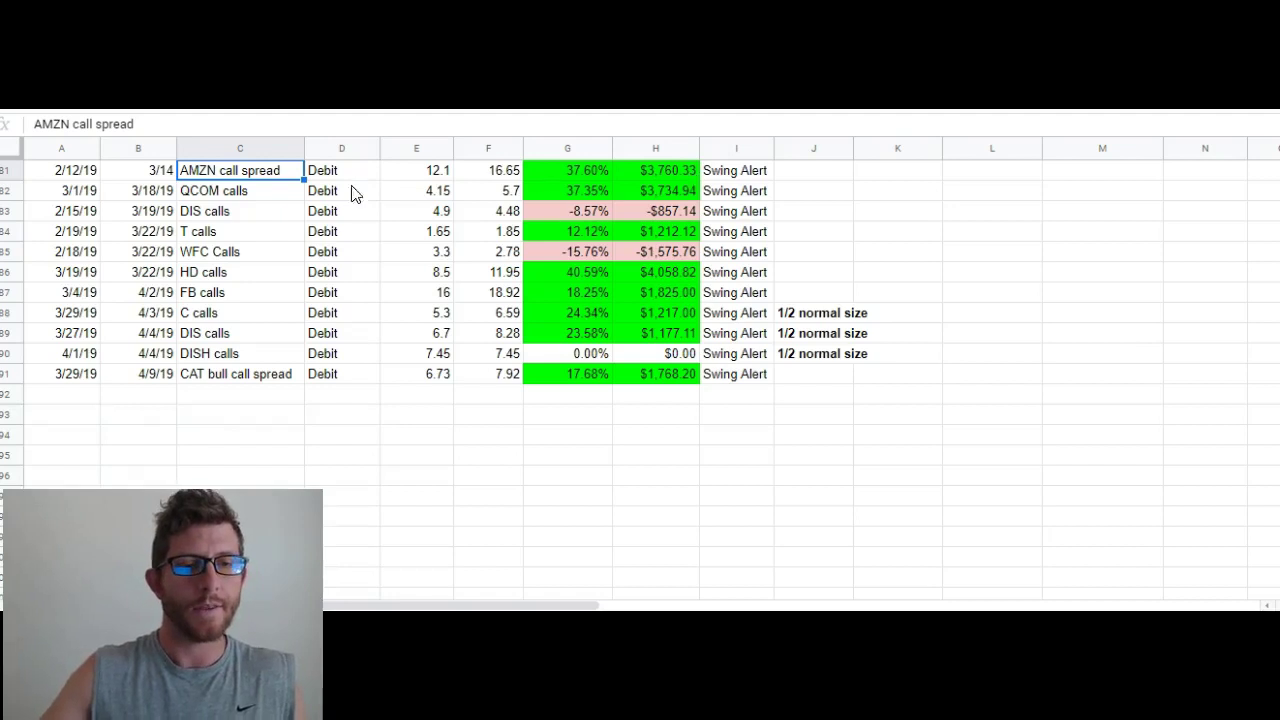
# - Select the QCOM calls trade, load the QCOM chart and place a horizontal line at about 53.68 along the November–December lows
pyautogui.click(238, 200)
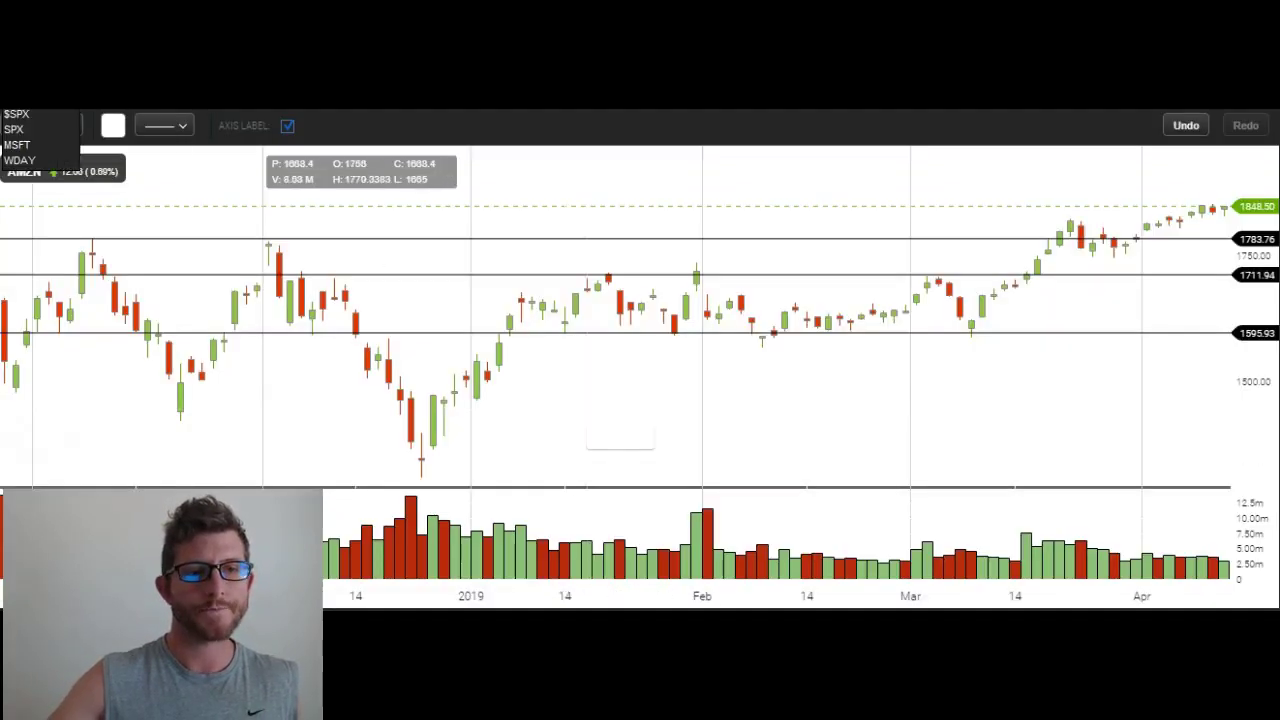
pyautogui.press('Return')
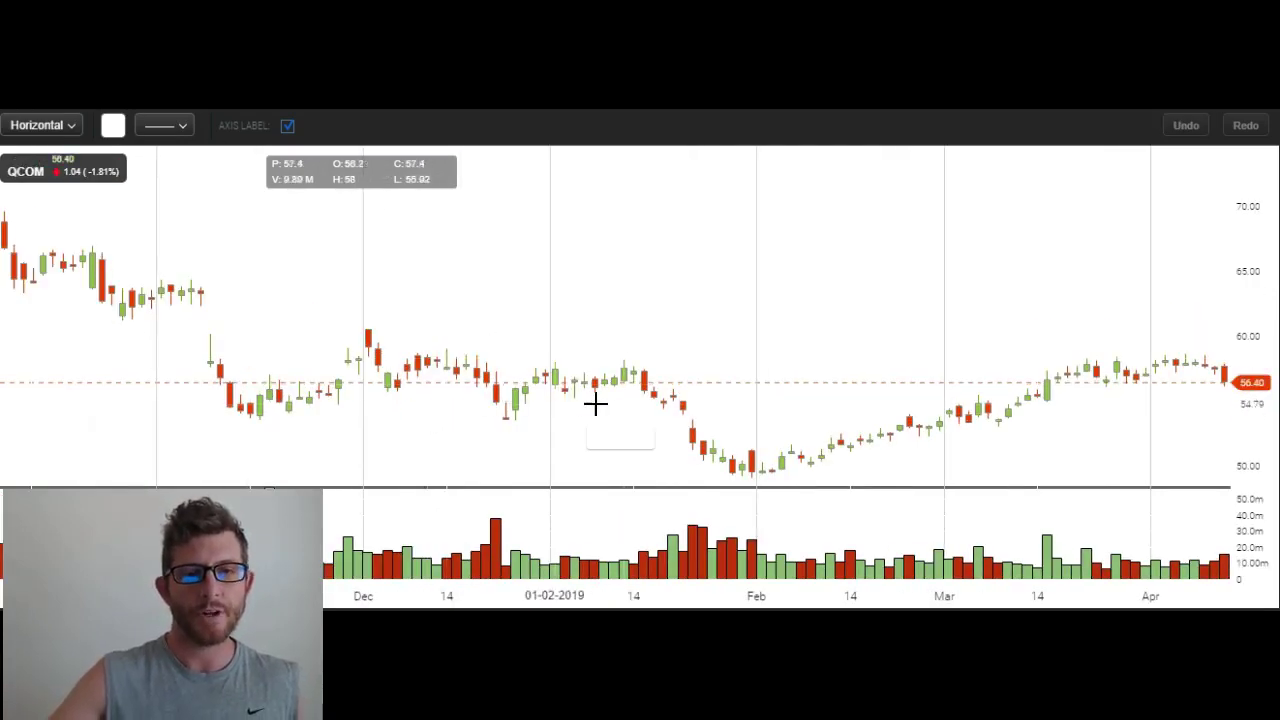
pyautogui.scroll(-5, 596, 403)
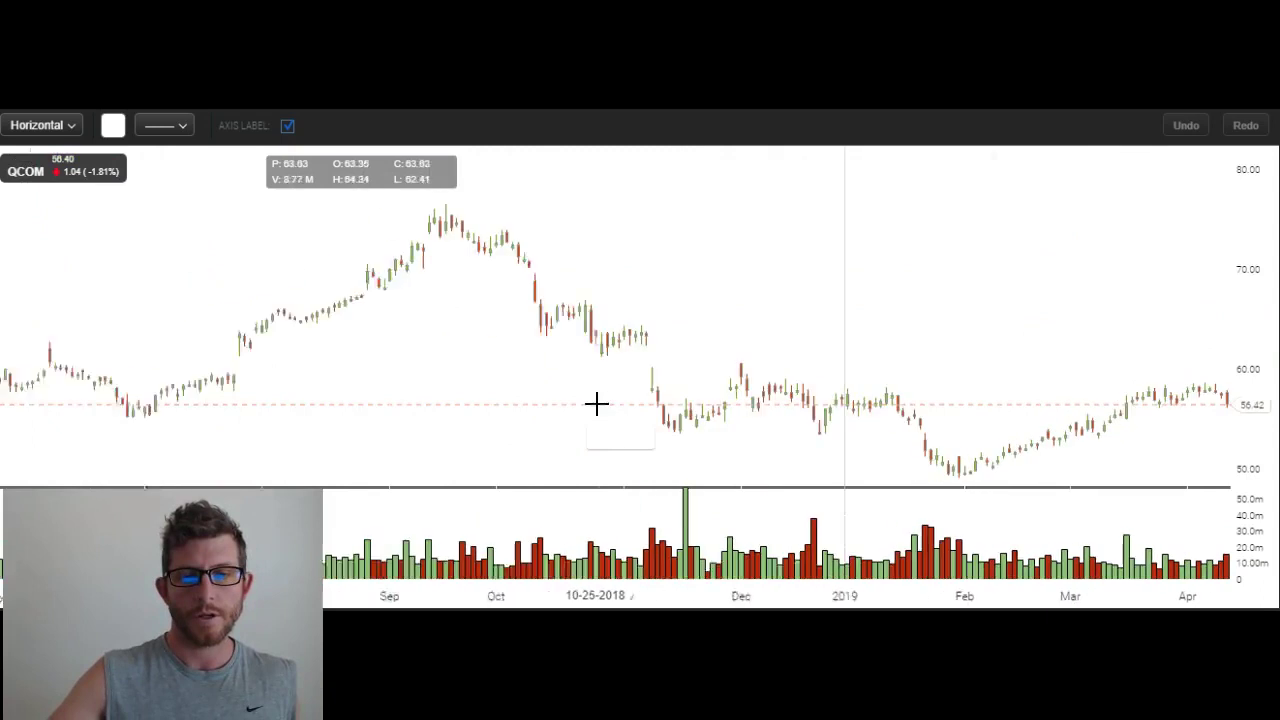
pyautogui.scroll(3, 596, 403)
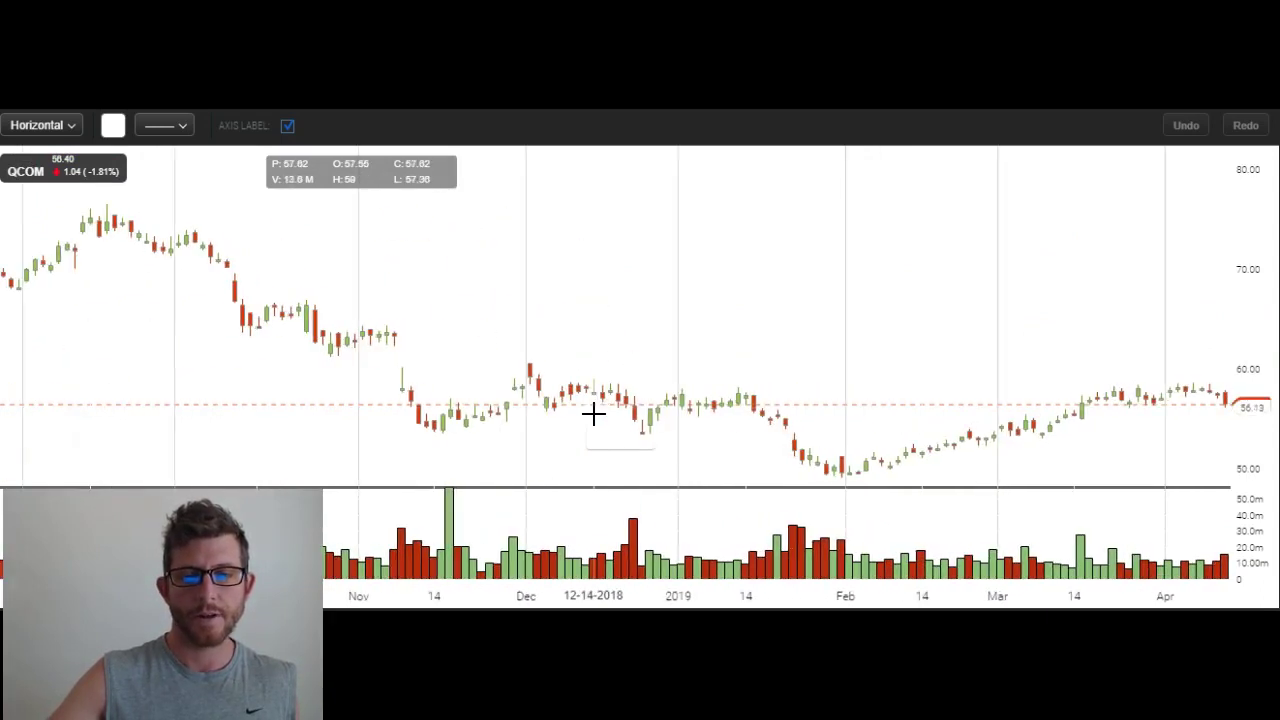
pyautogui.click(465, 430)
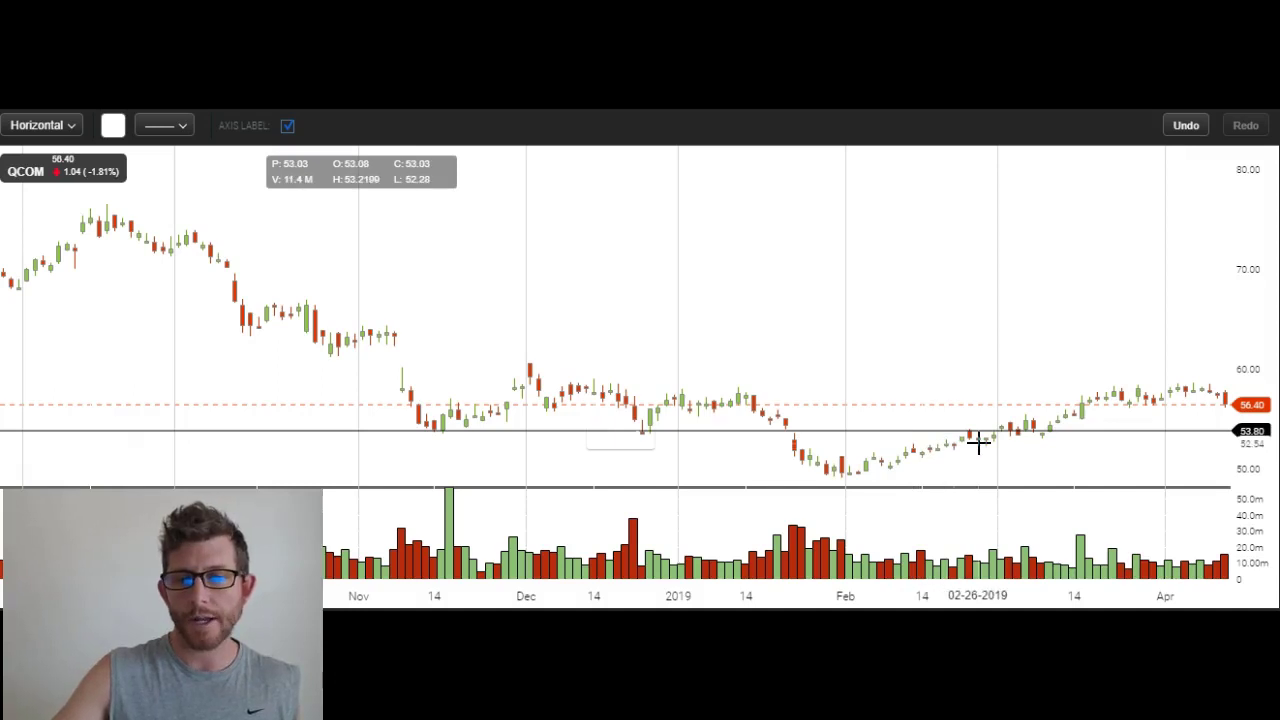
pyautogui.scroll(5, 979, 444)
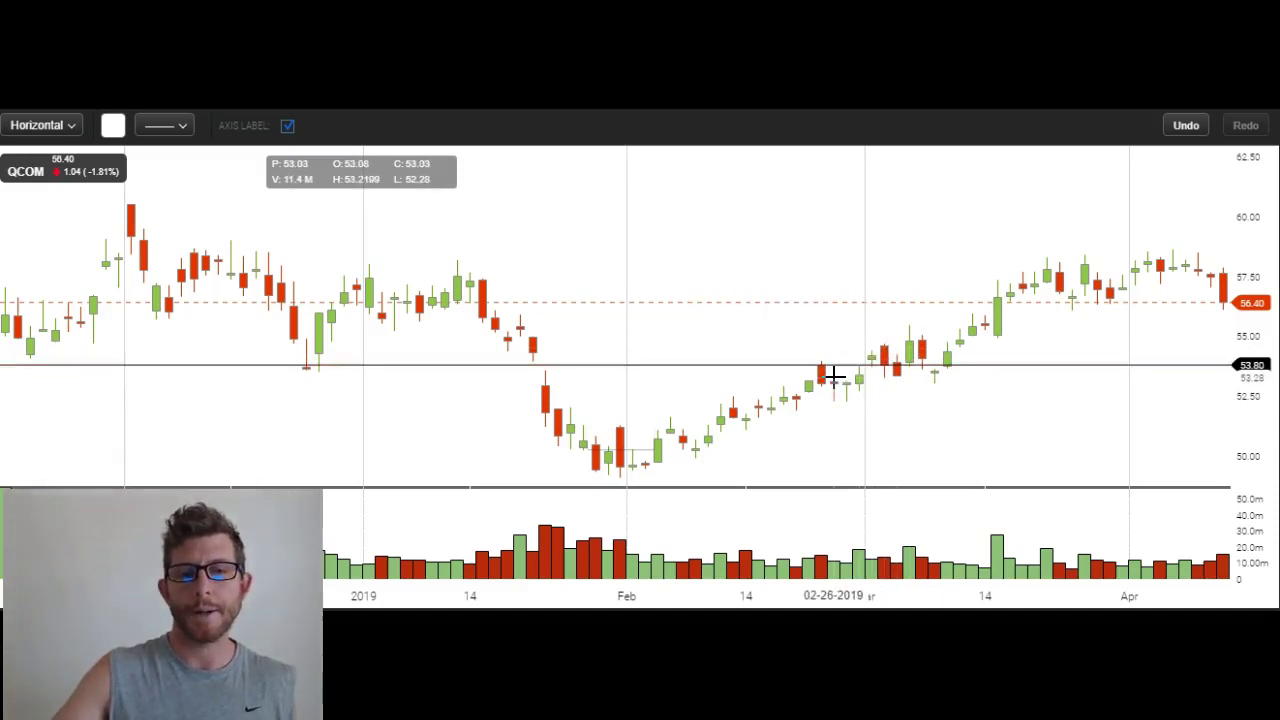
pyautogui.moveTo(848, 366); pyautogui.dragTo(820, 362)
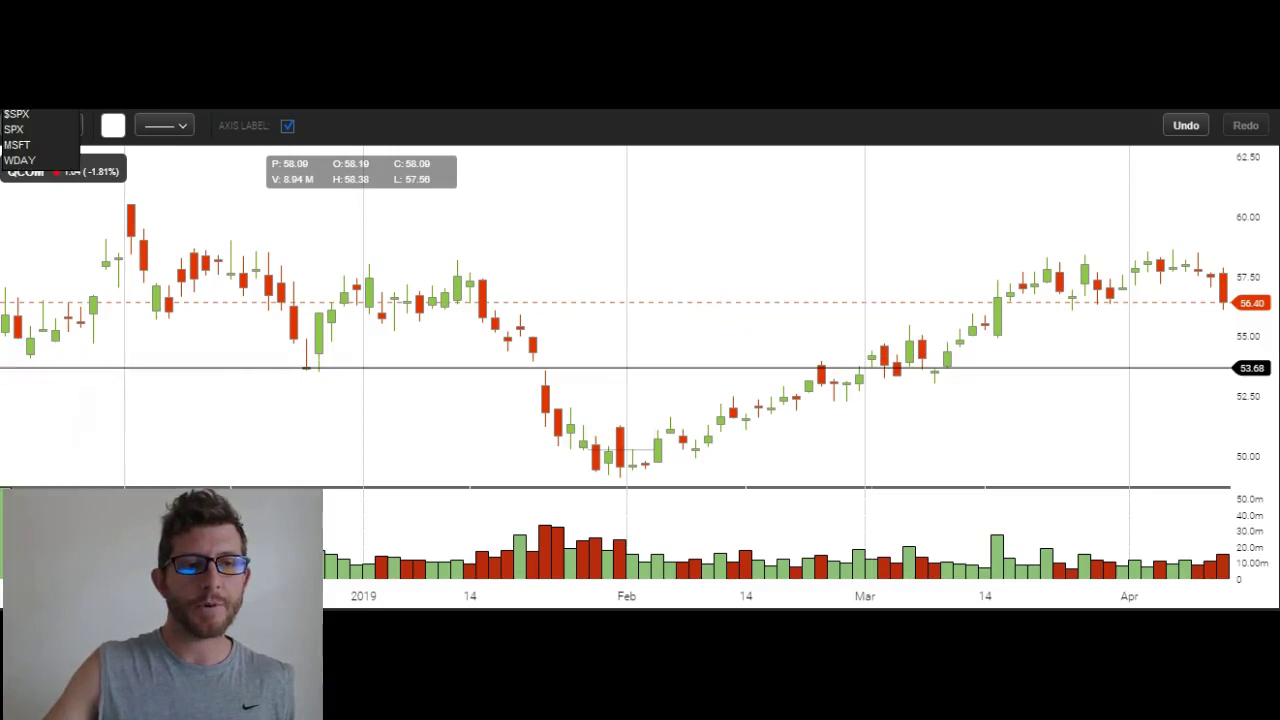
# - Bring up the AMZN chart with its drawn lines and return to the QCOM chart
pyautogui.press('Return')
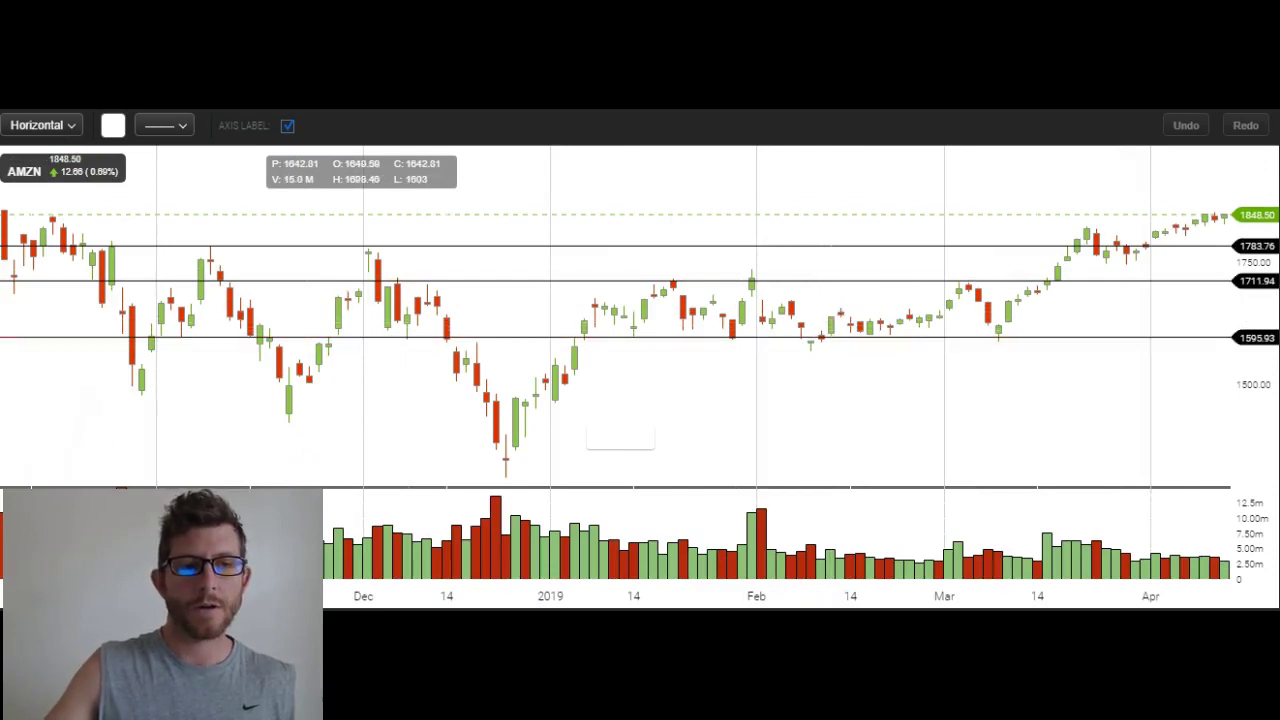
pyautogui.press('Return')
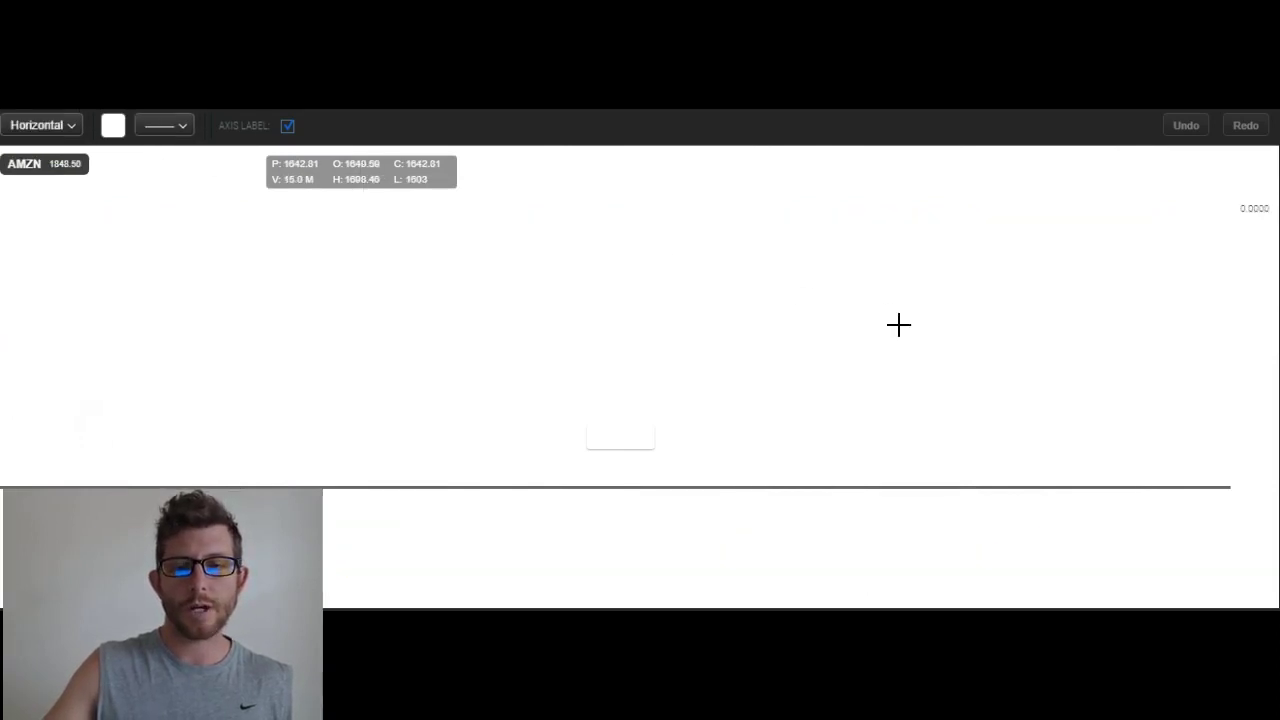
pyautogui.click(937, 414)
# - Draw a second horizontal line on the QCOM chart at about 57.36, near the January highs
pyautogui.scroll(3, 940, 414)
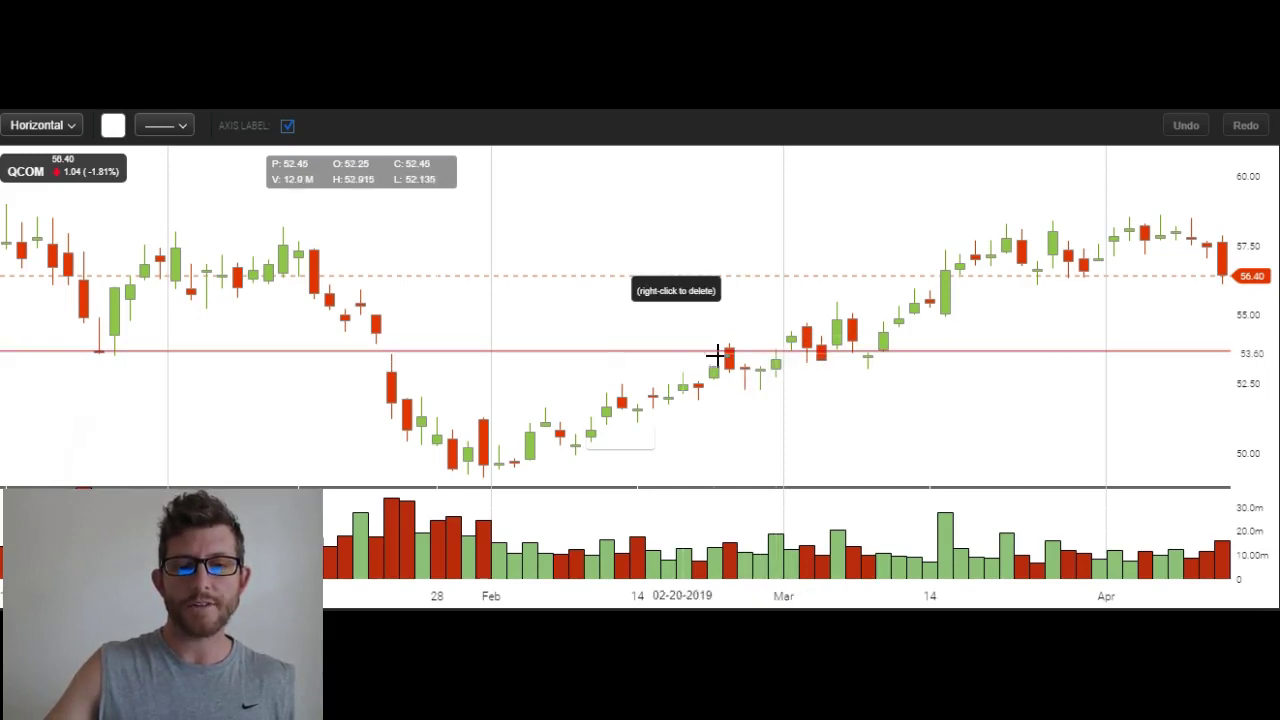
pyautogui.scroll(-3, 766, 375)
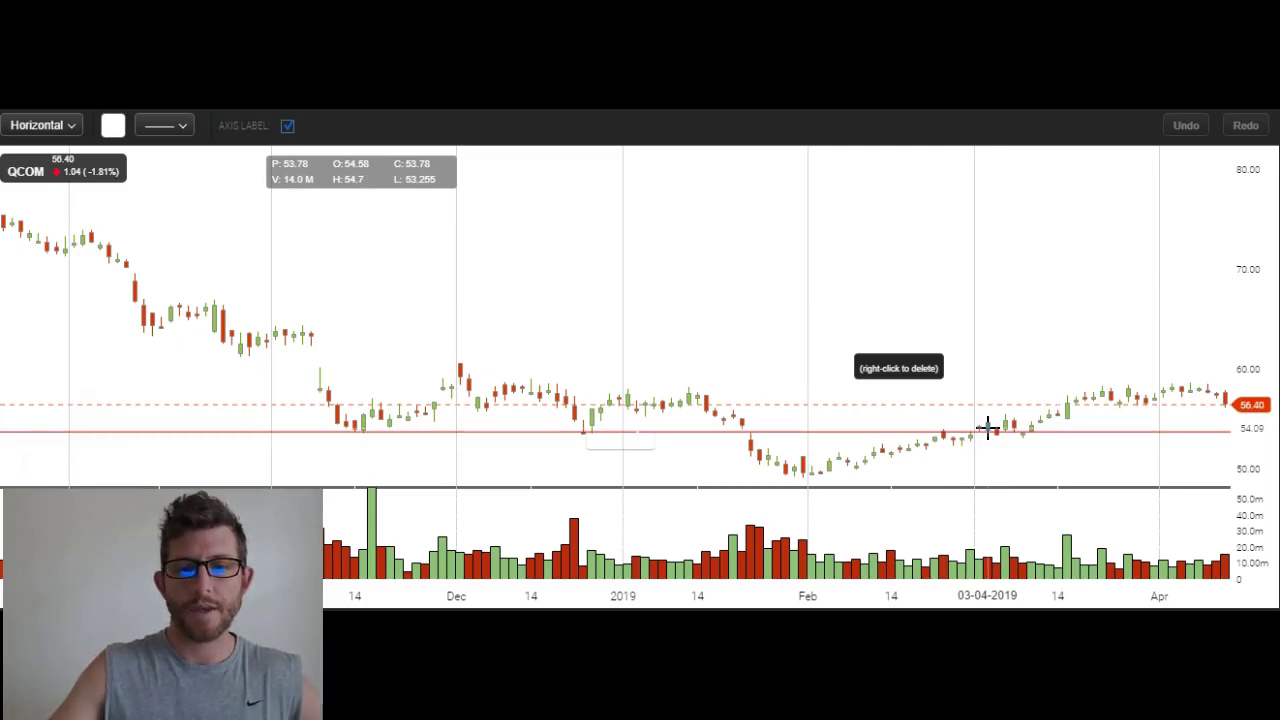
pyautogui.scroll(3, 987, 428)
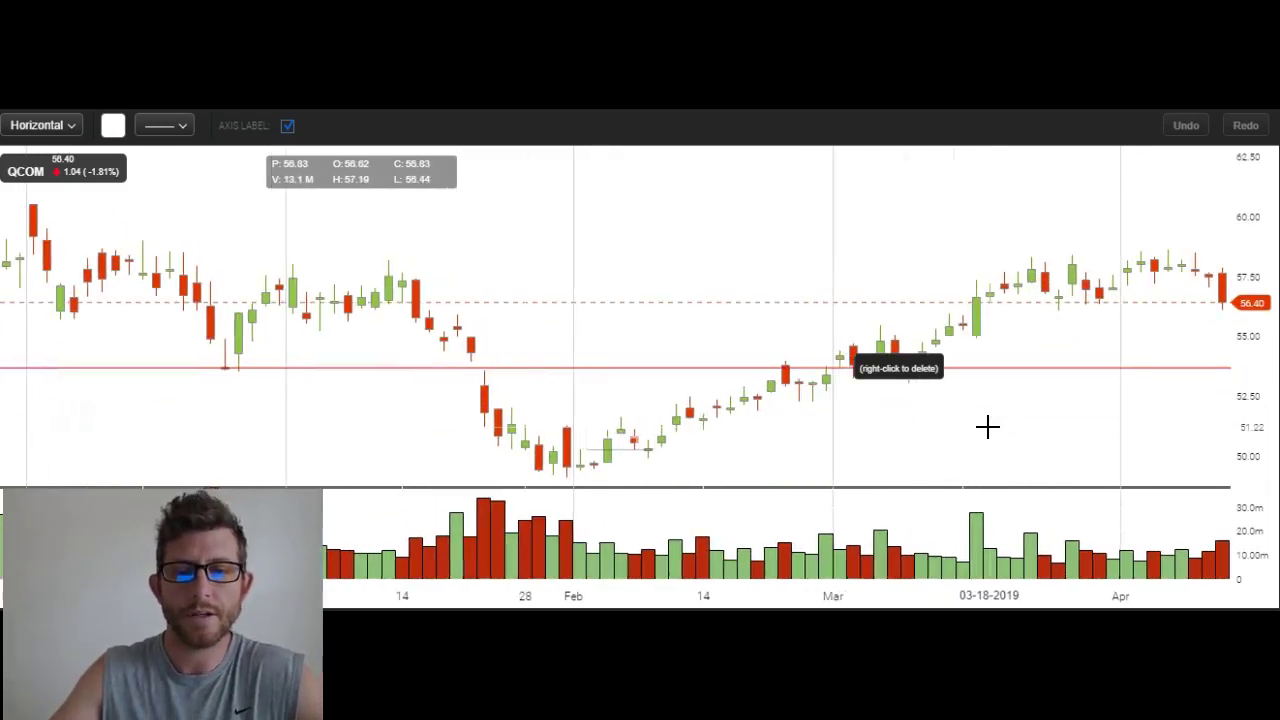
pyautogui.click(420, 278)
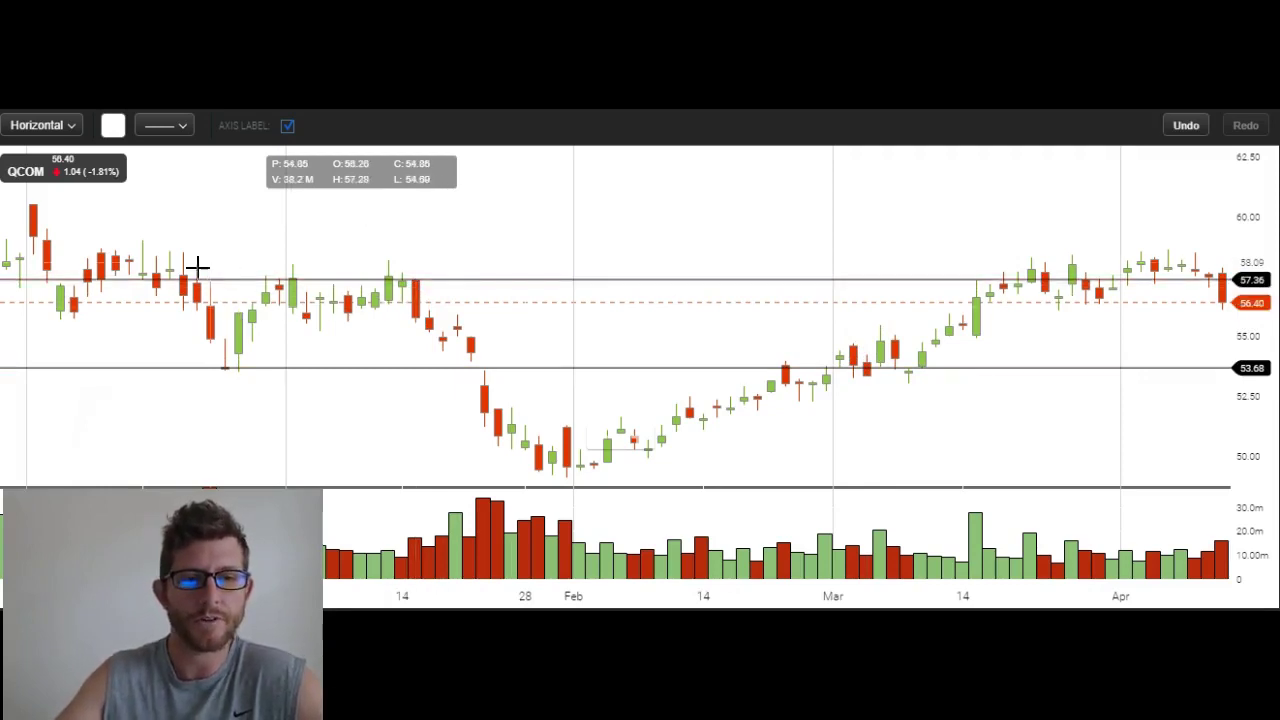
pyautogui.moveTo(290, 284); pyautogui.dragTo(393, 271)
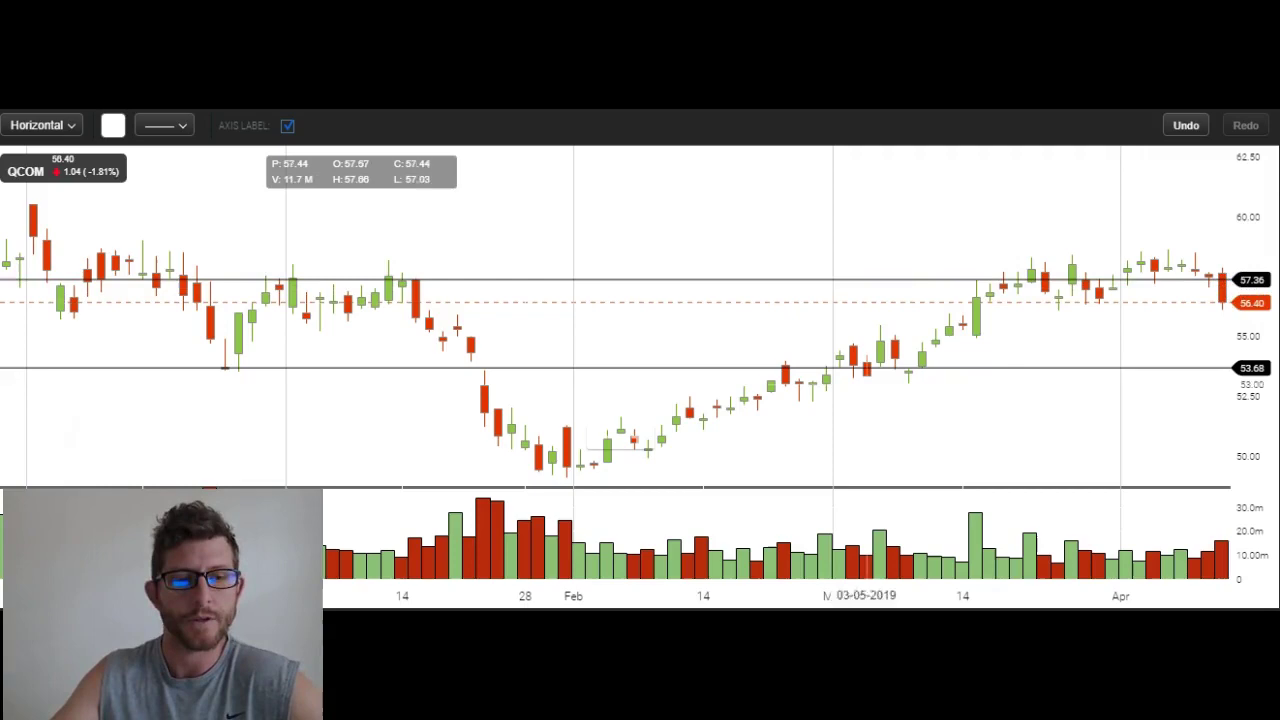
# - Switch to the trade log spreadsheet and check the entry and exit prices of the QCOM calls trade against its chart
pyautogui.hotkey('ctrl', 'Tab')
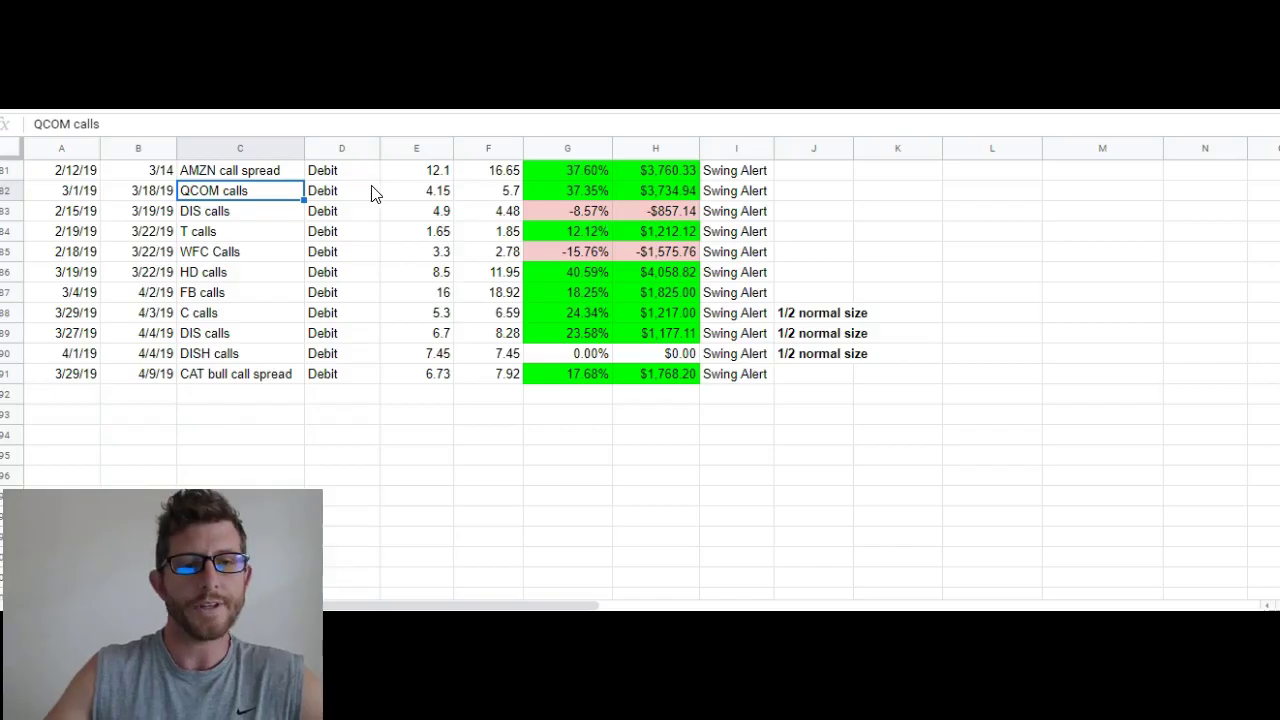
pyautogui.click(437, 196)
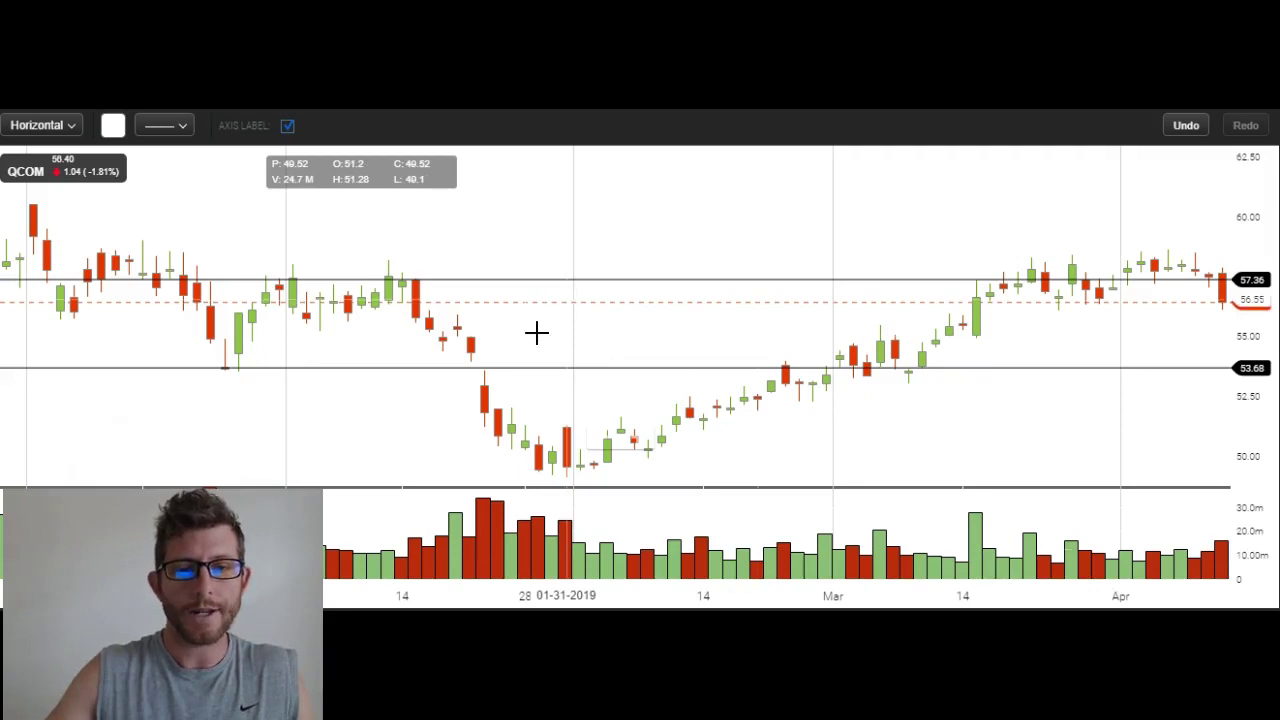
pyautogui.scroll(-5, 474, 360)
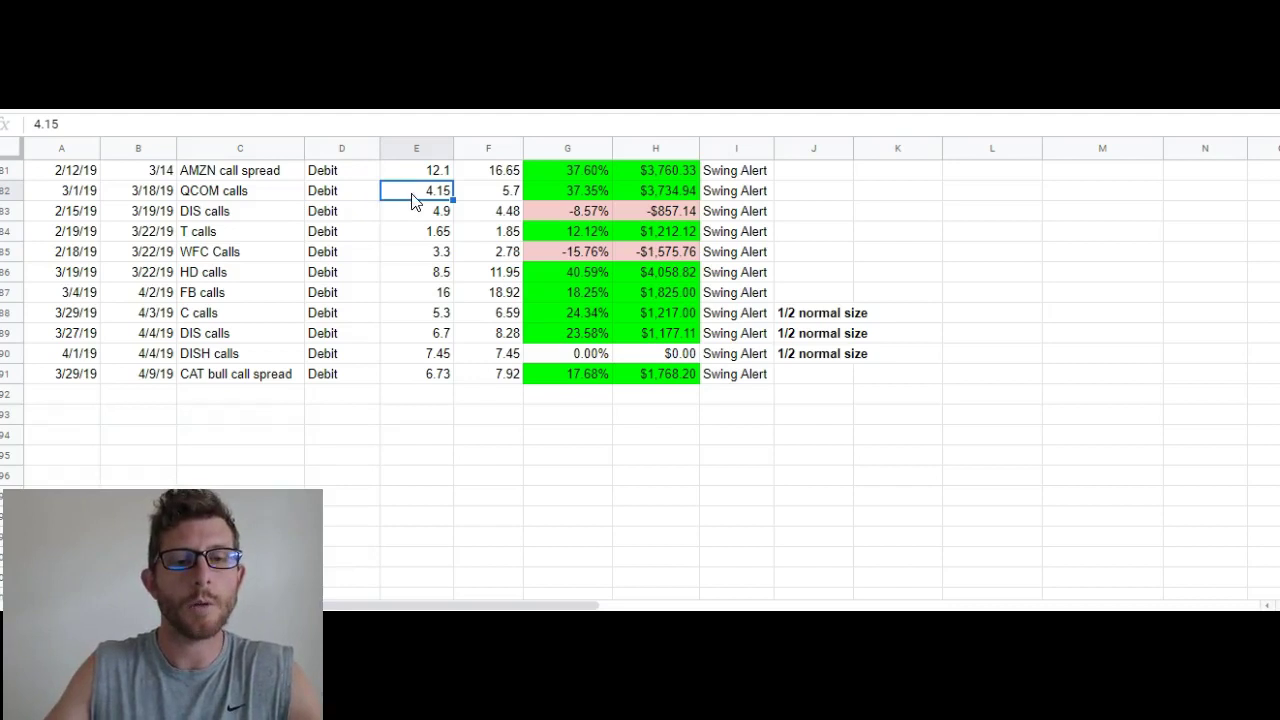
pyautogui.click(516, 195)
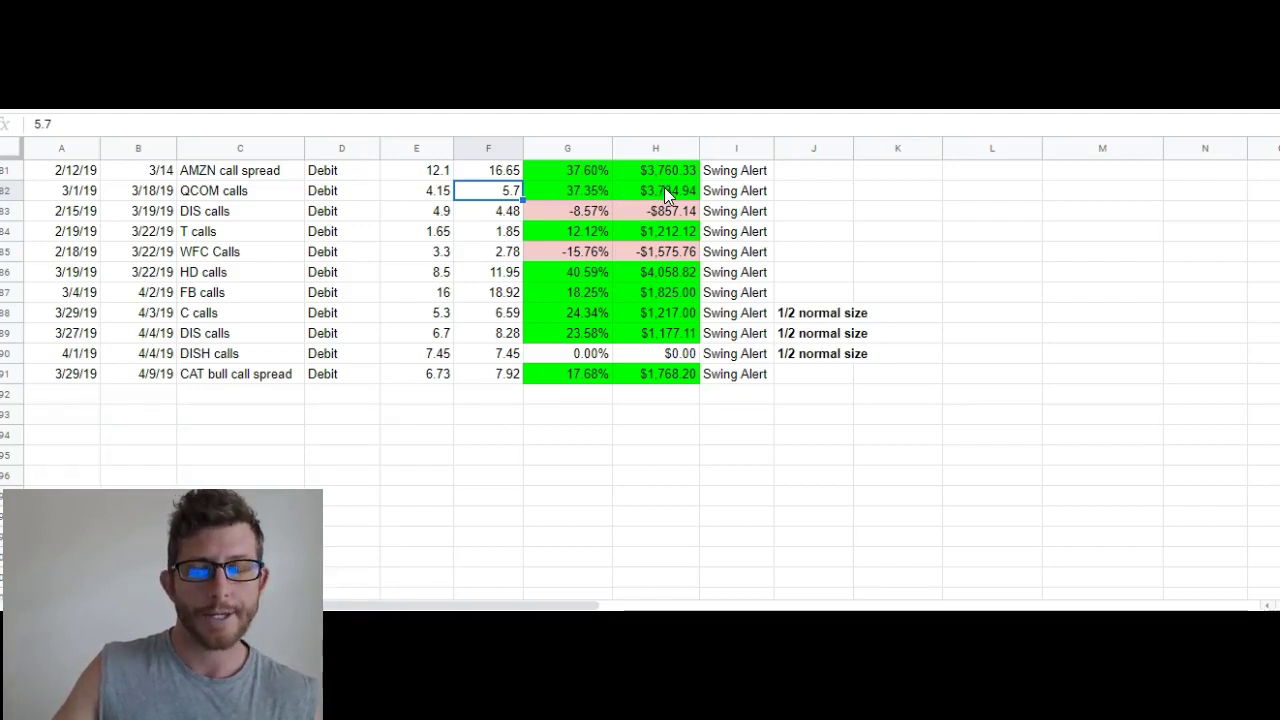
# - Review the DIS calls trade closed on 3/19/19: examine the DIS chart up to mid-March and inspect the trade's percentage return
pyautogui.click(205, 218)
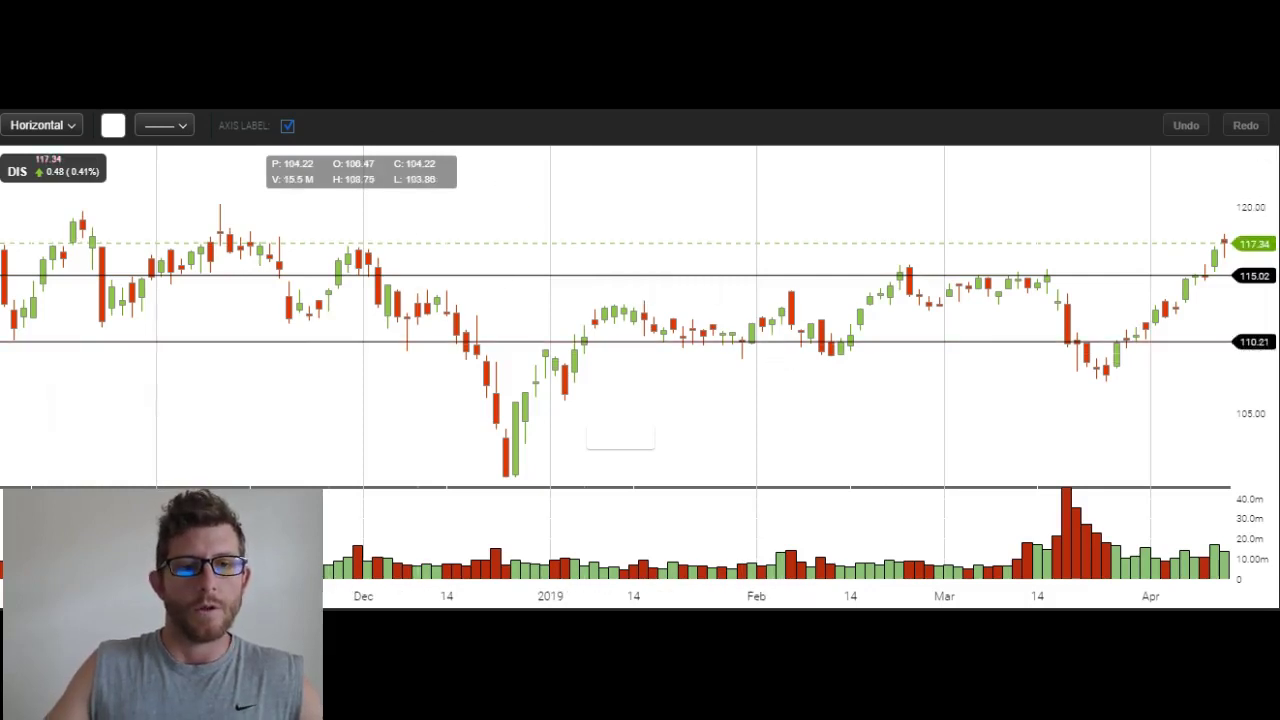
pyautogui.press('Escape')
pyautogui.moveTo(735, 300); pyautogui.dragTo(862, 308)
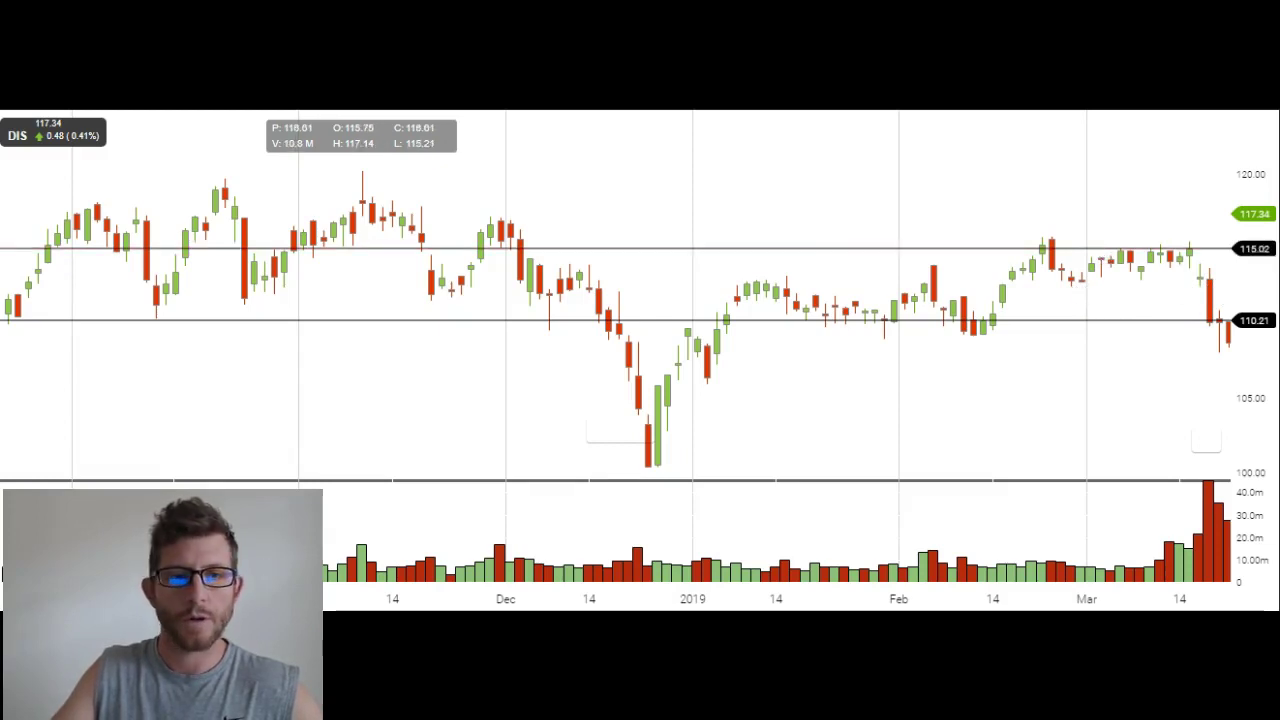
pyautogui.click(1085, 311)
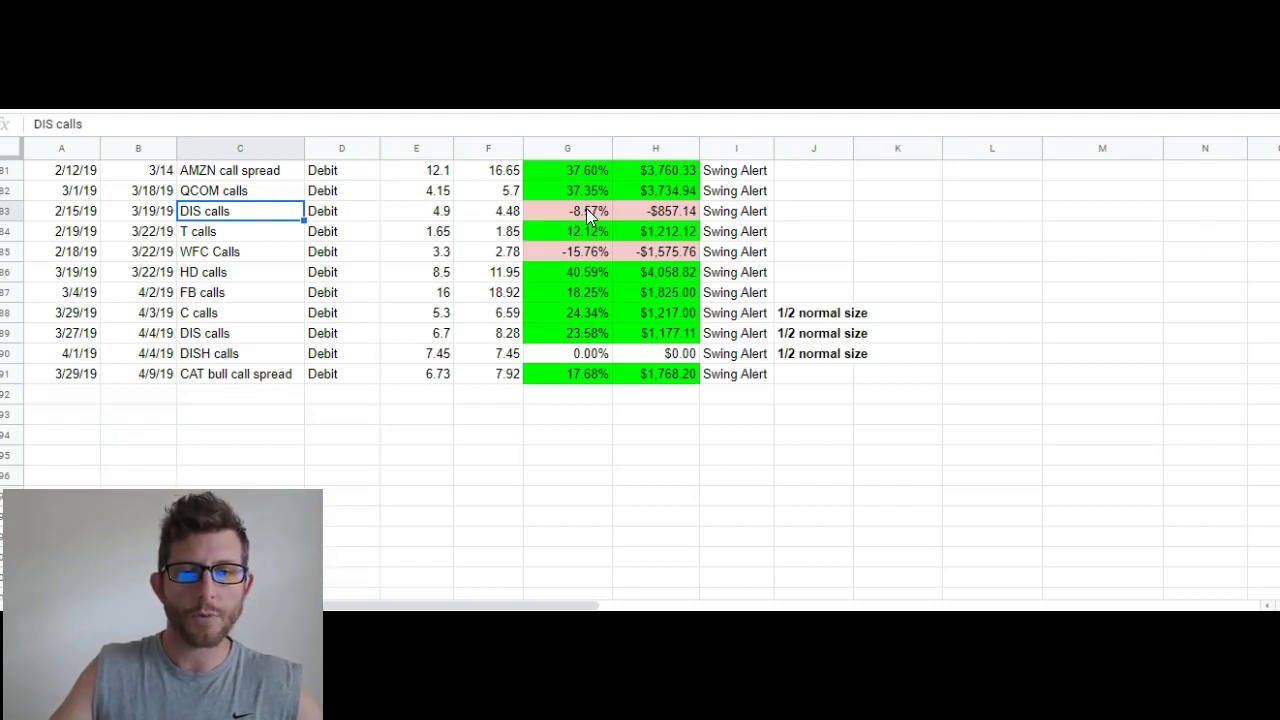
pyautogui.click(587, 212)
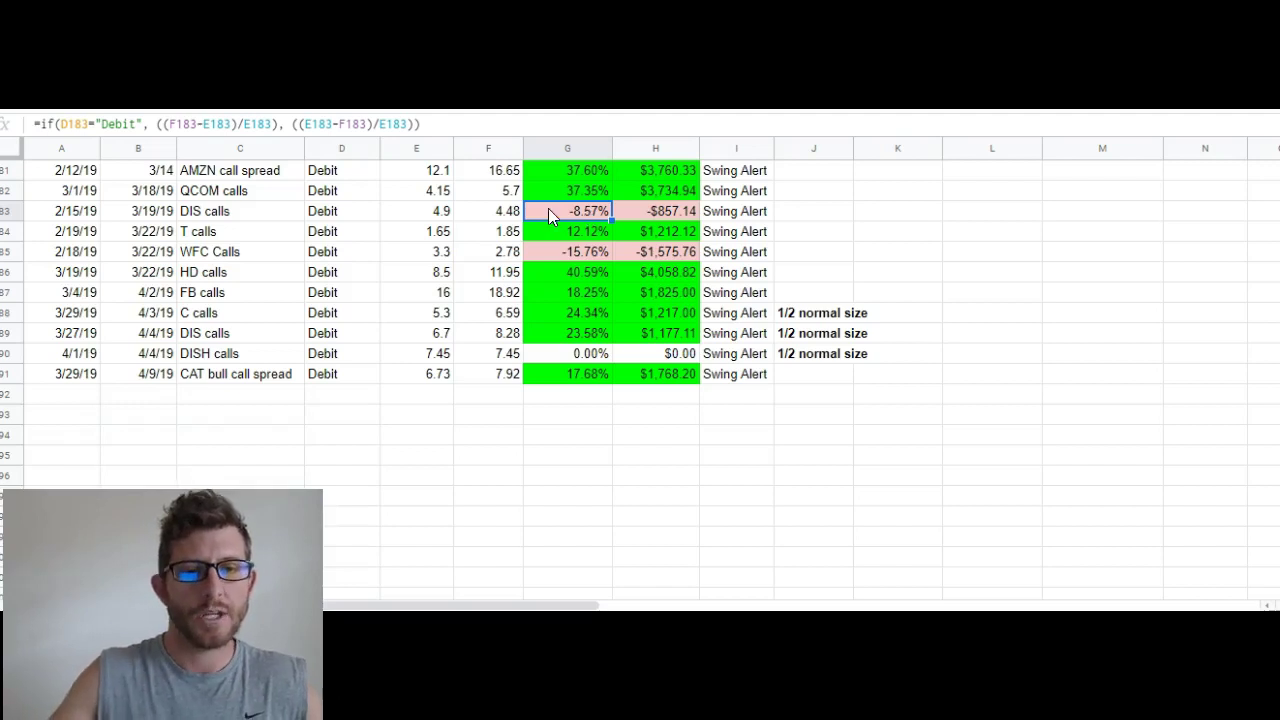
# - Check the exit price of the DIS calls closed on 3/19/19, select the T calls trade, and bring up the T chart
pyautogui.click(510, 212)
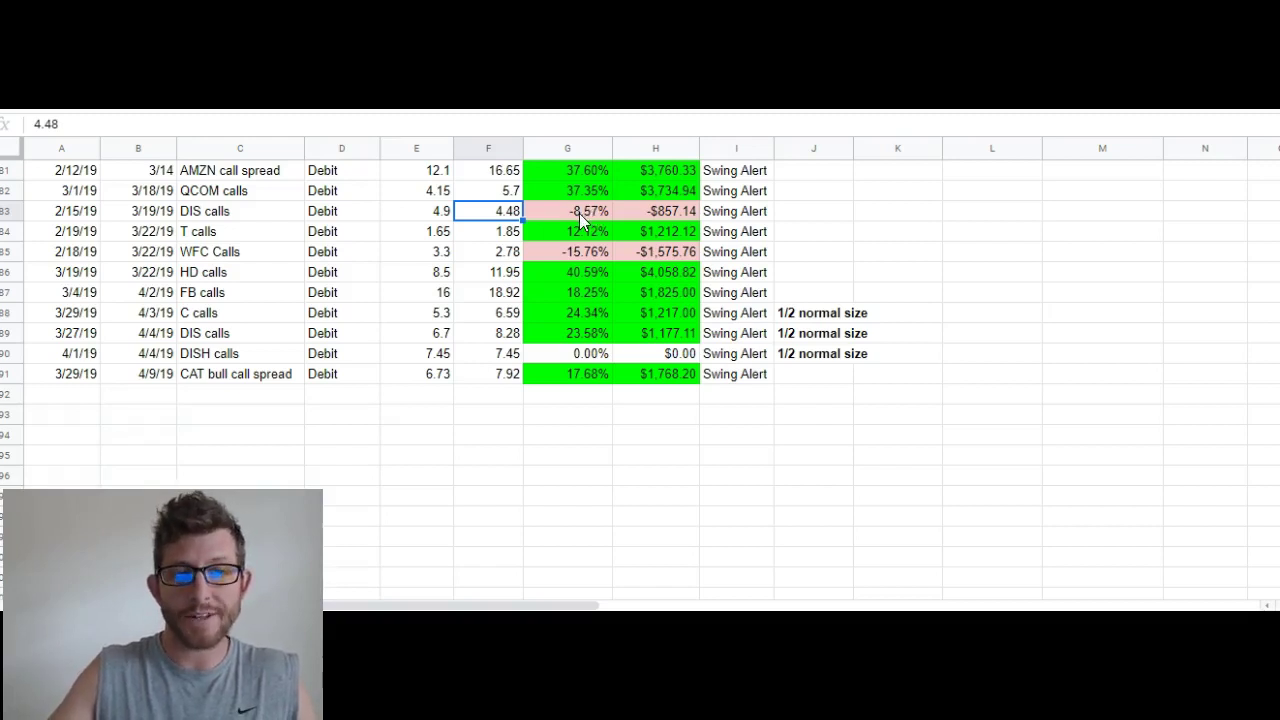
pyautogui.click(202, 238)
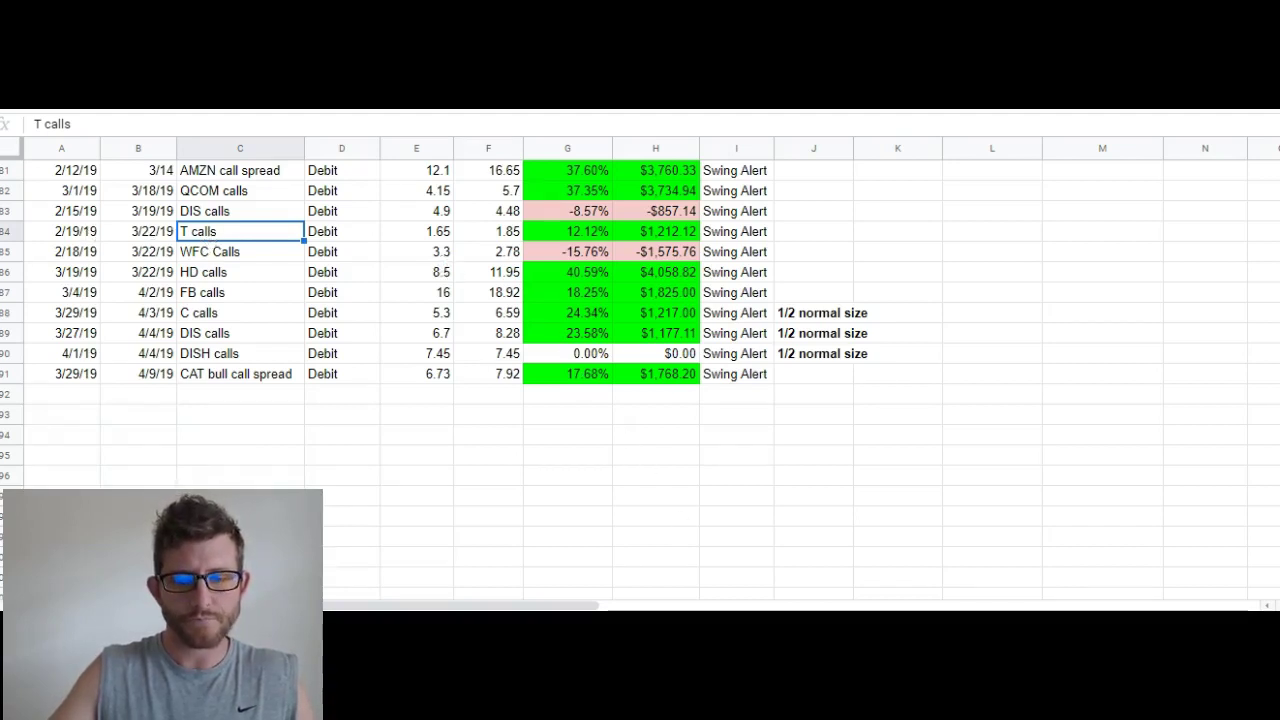
pyautogui.hotkey('alt', 'Tab')
pyautogui.press('Return')
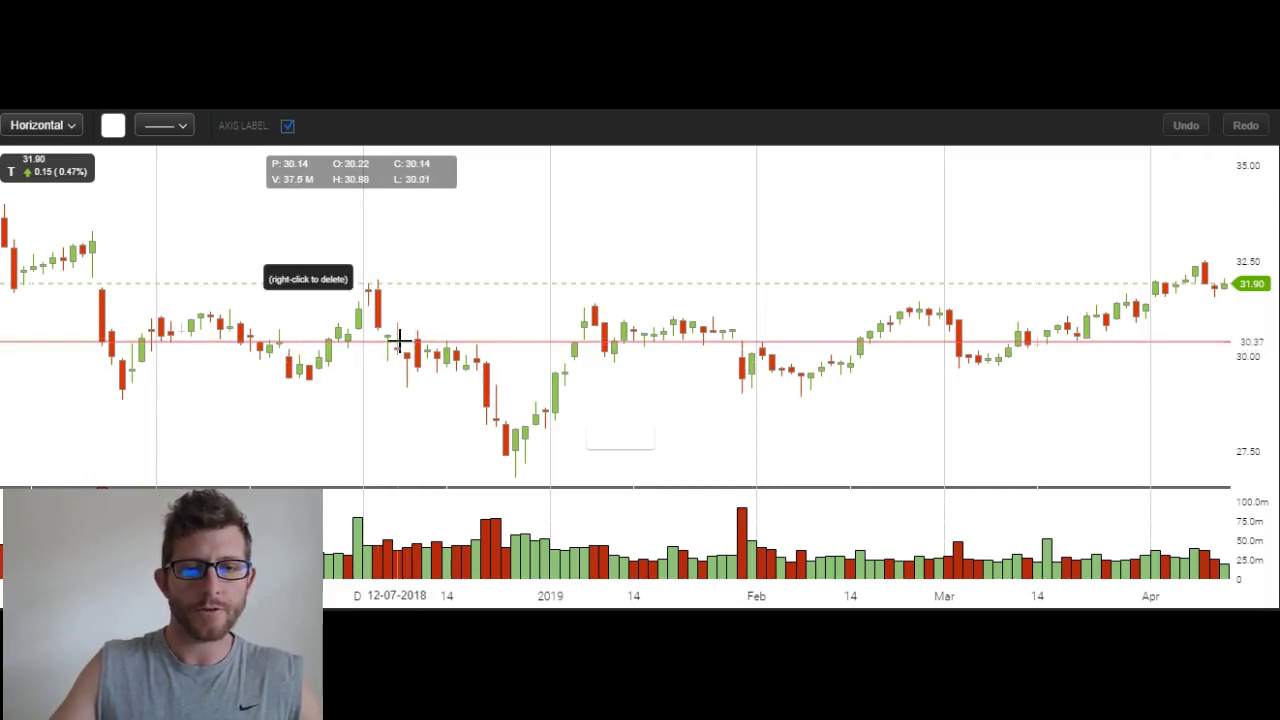
# - Draw two horizontal lines on the T chart: one at 29.33 near the late-January low and one at about 31.38 at the early-January high
pyautogui.click(361, 386)
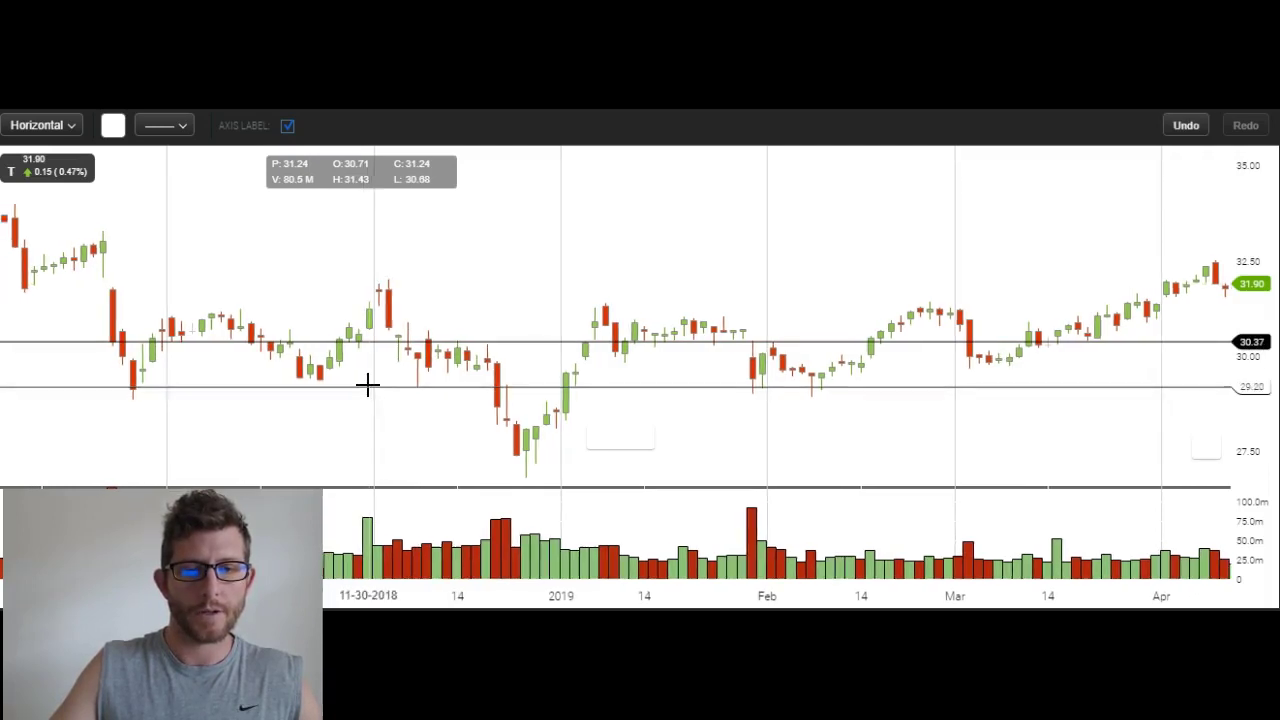
pyautogui.moveTo(369, 388); pyautogui.dragTo(371, 380)
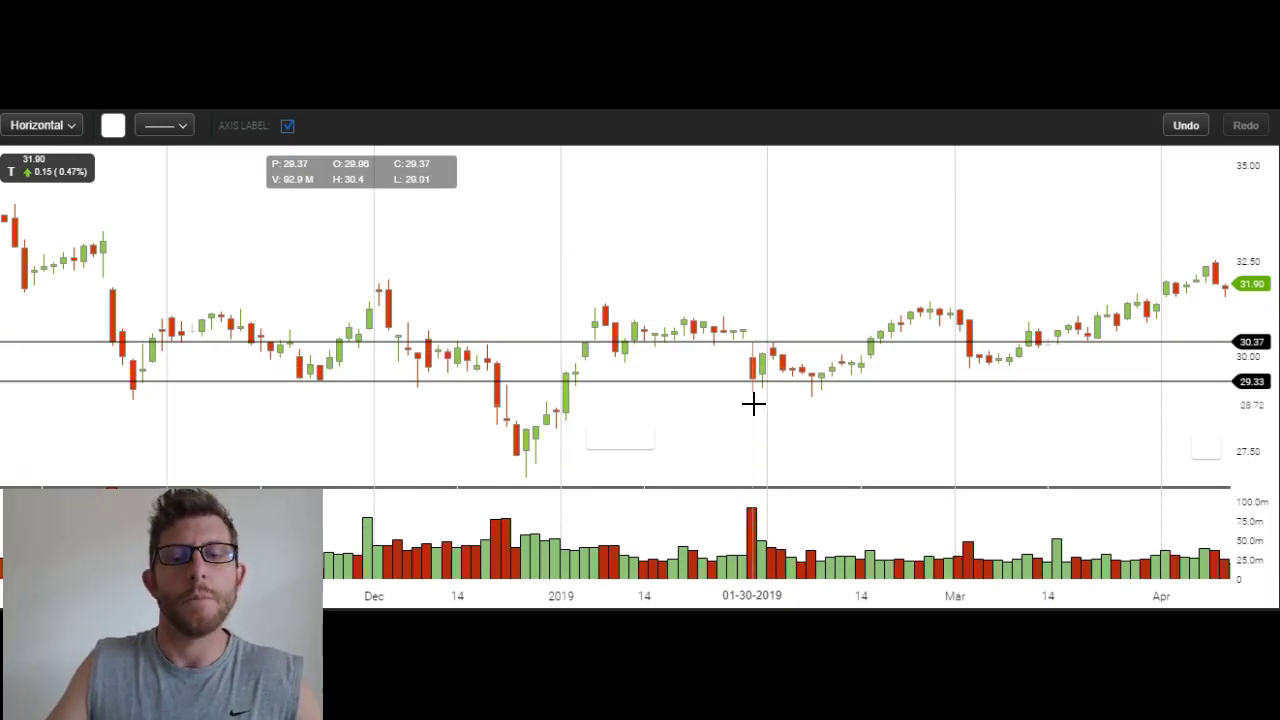
pyautogui.scroll(3, 753, 403)
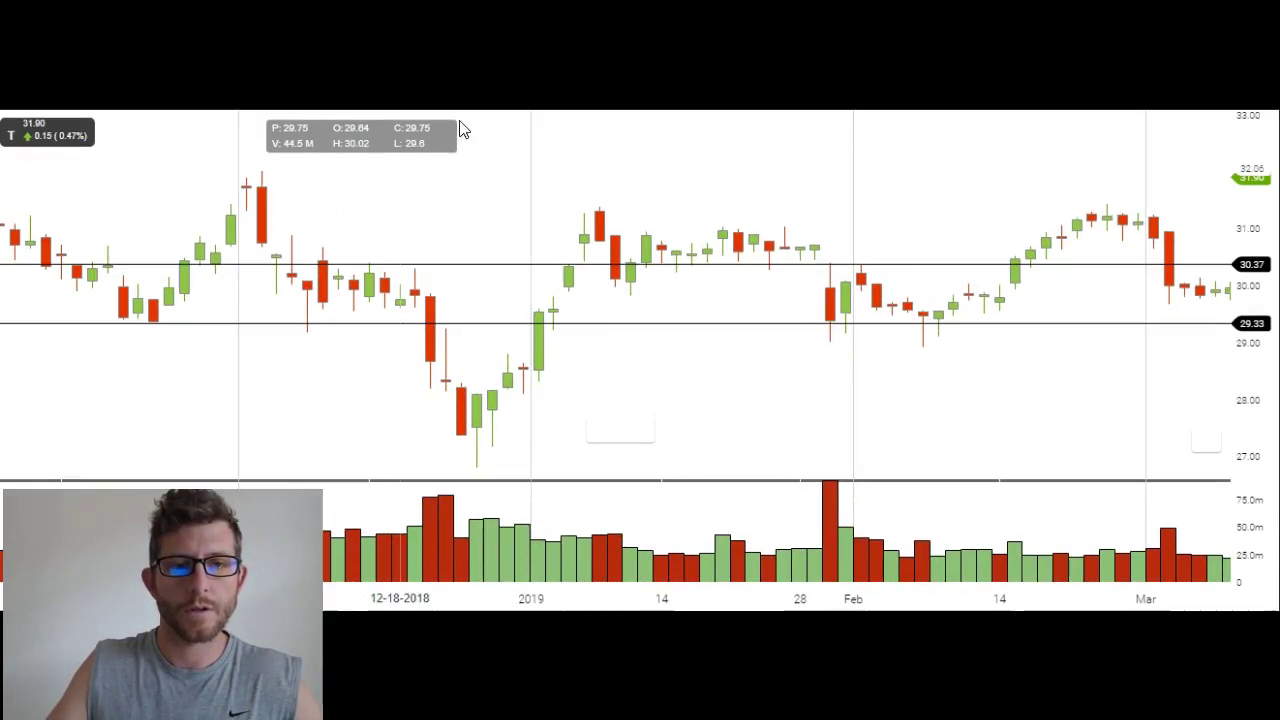
pyautogui.moveTo(929, 409); pyautogui.dragTo(549, 404)
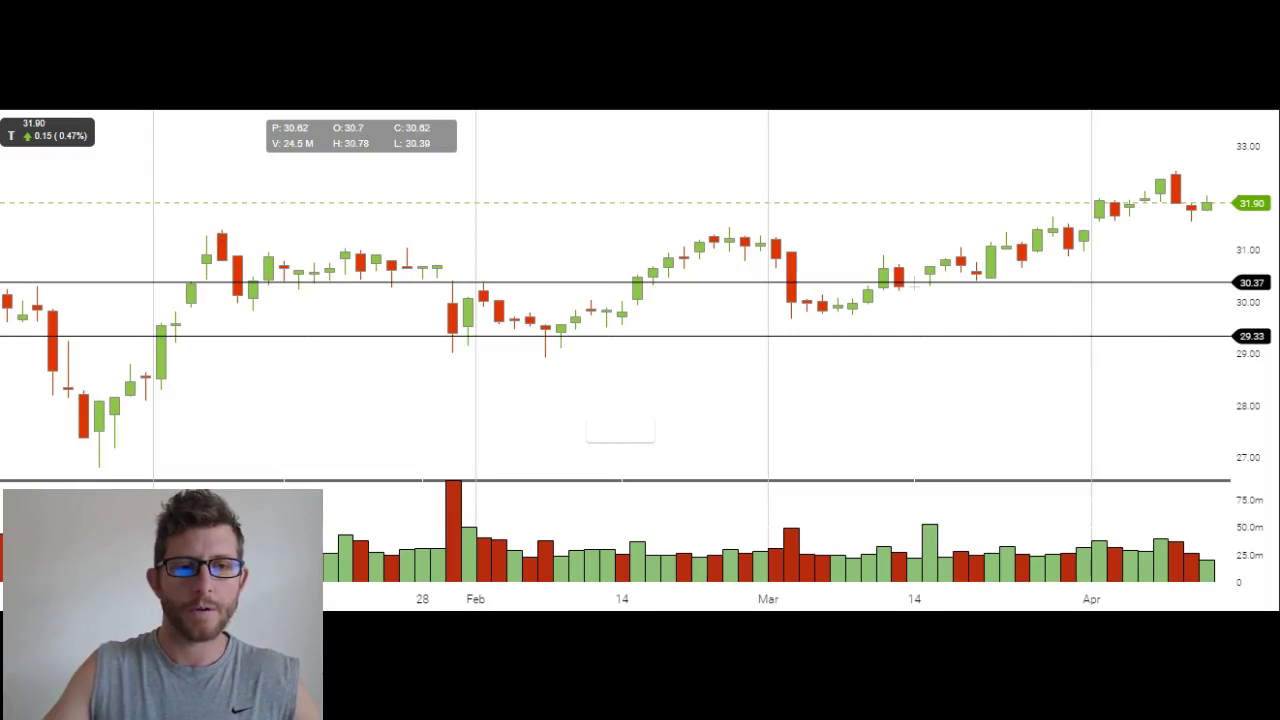
pyautogui.click(228, 258)
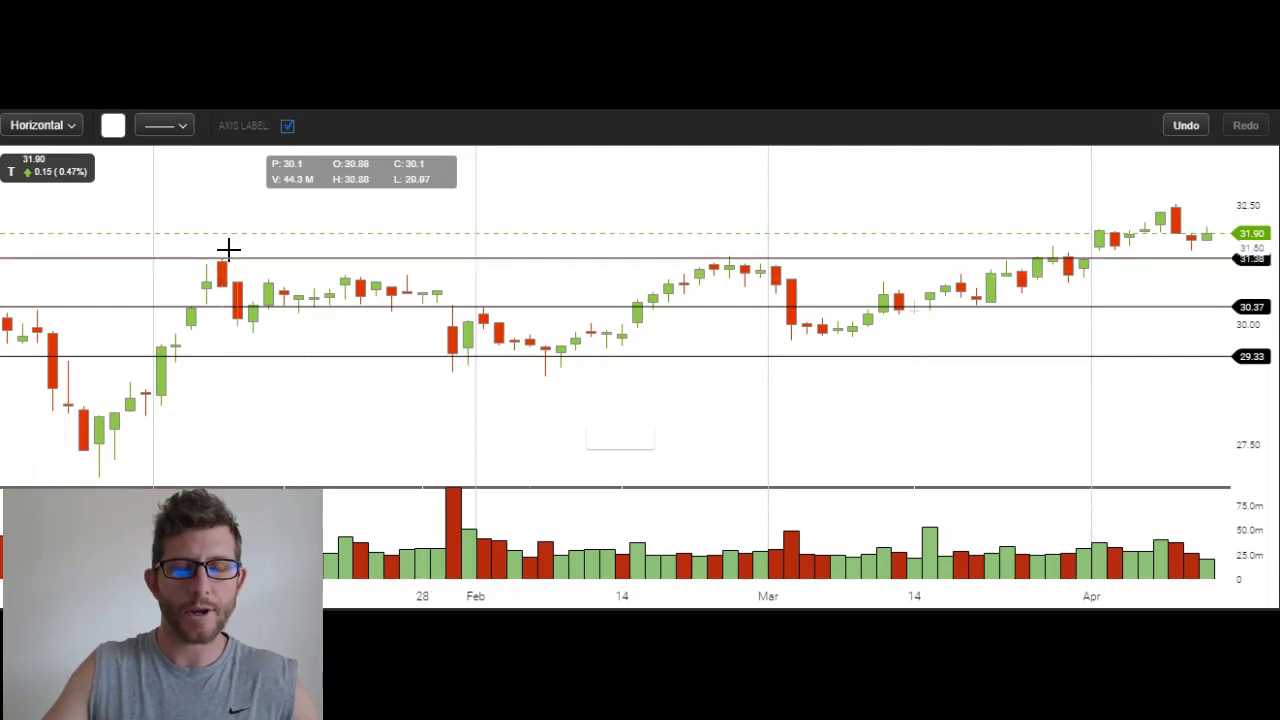
# - Examine the T chart's price action around the upper resistance line, from the autumn 2018 history to the late-March candles
pyautogui.scroll(5, 393, 263)
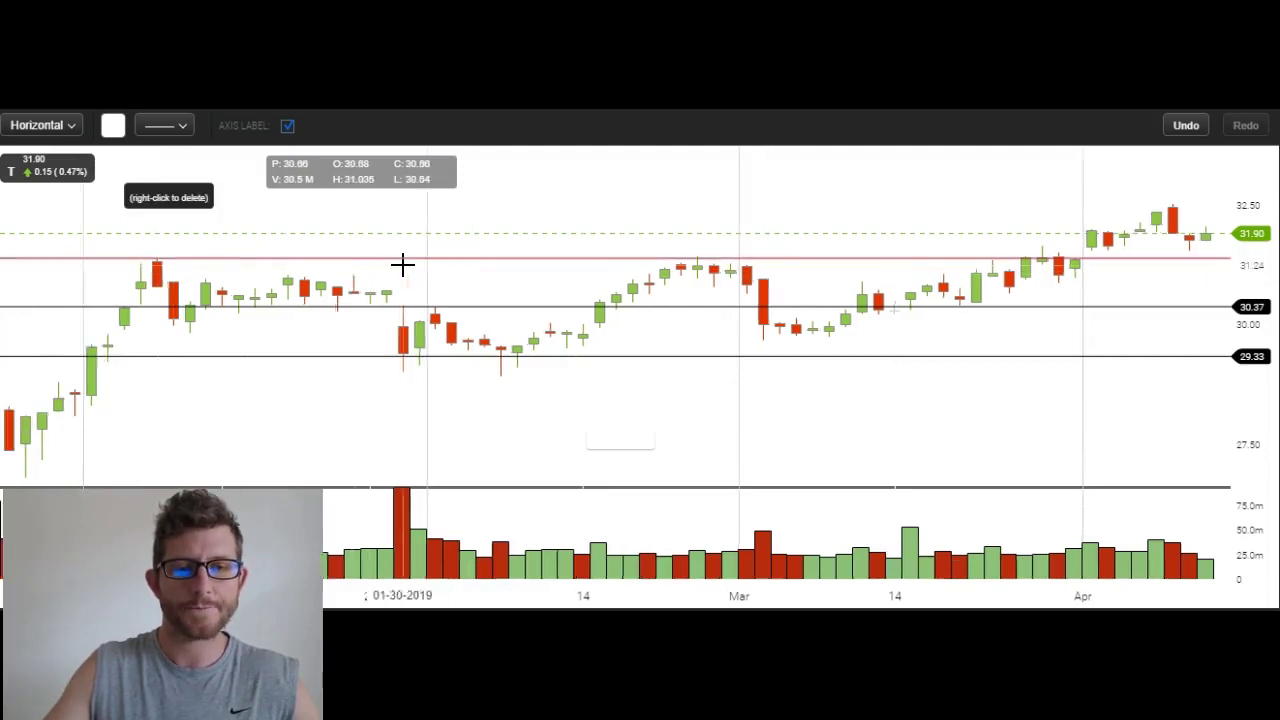
pyautogui.scroll(-5, 402, 264)
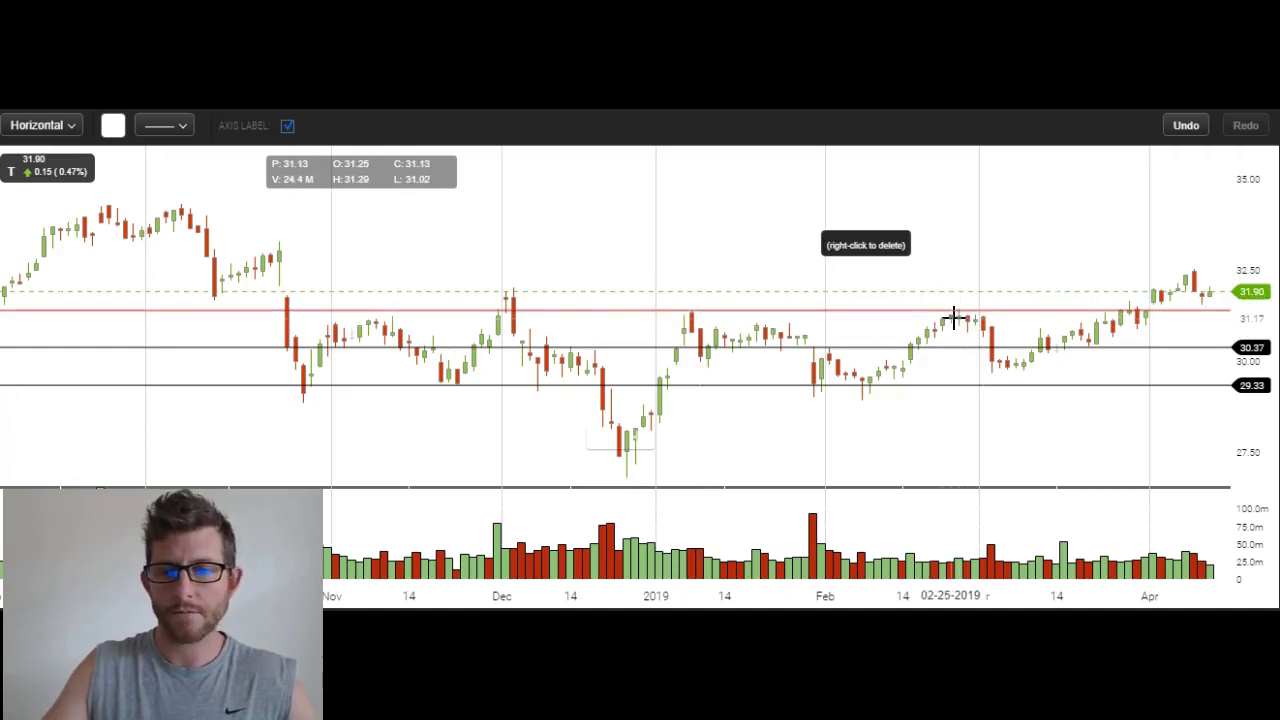
pyautogui.scroll(-3, 910, 329)
pyautogui.scroll(8, 910, 329)
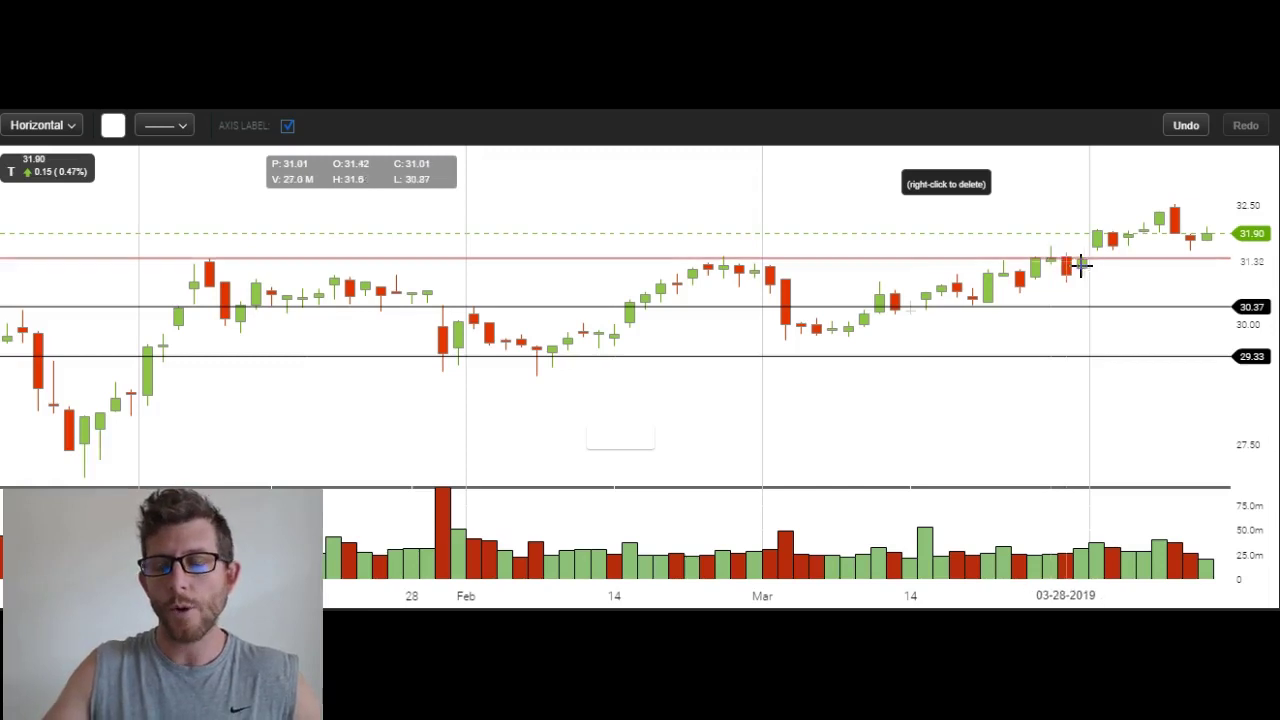
pyautogui.click(1080, 258)
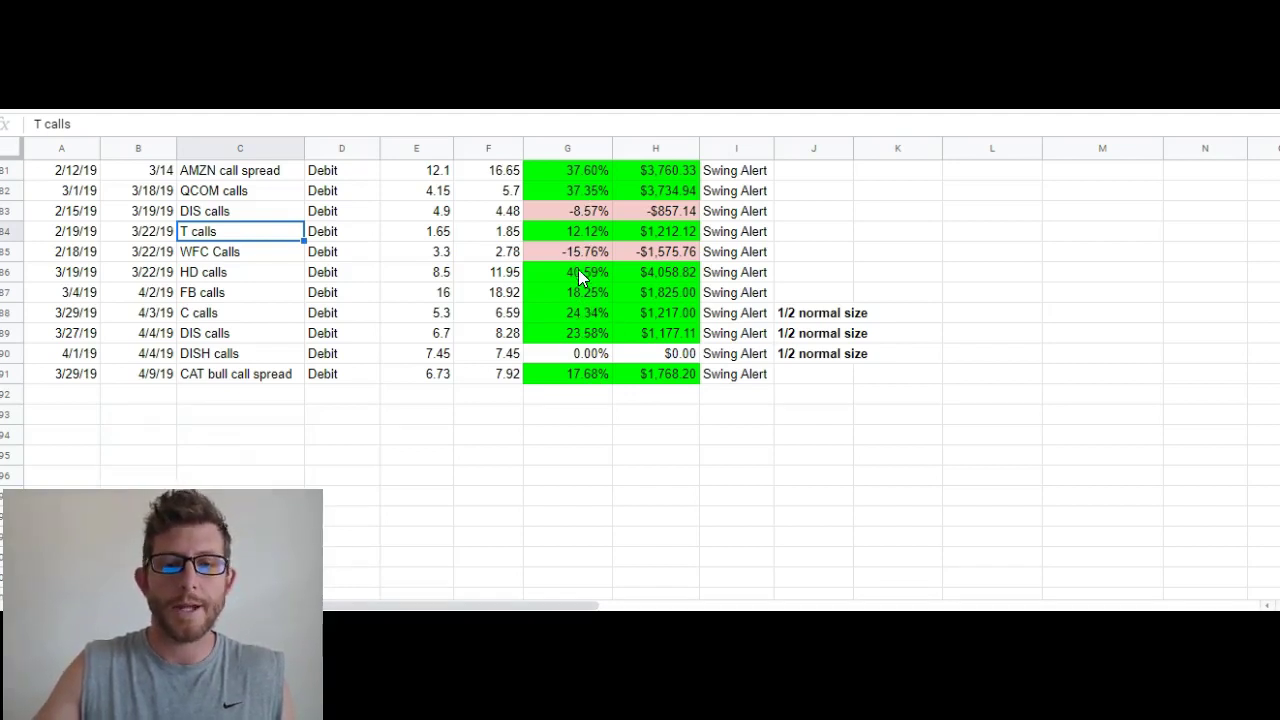
# - In the trade log spreadsheet, inspect the DIS calls' percentage return and the WFC calls' exit price, and go to the overall win/loss statistics
pyautogui.click(596, 211)
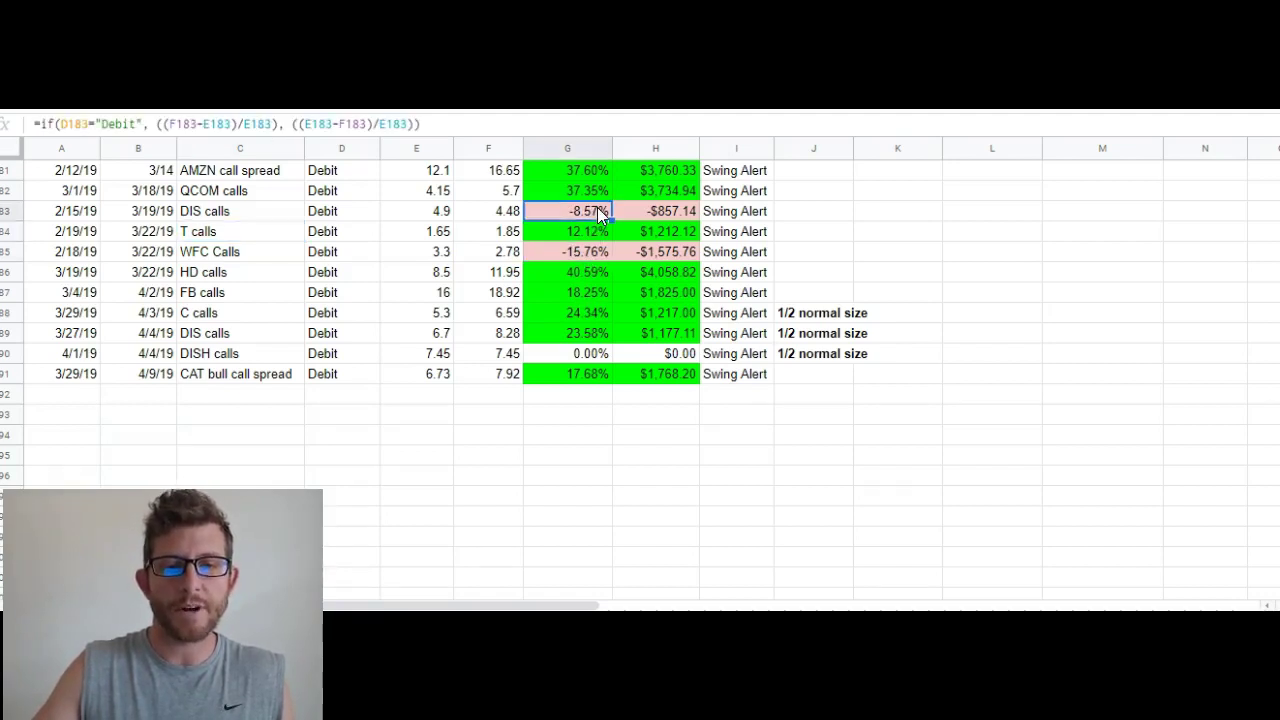
pyautogui.click(506, 257)
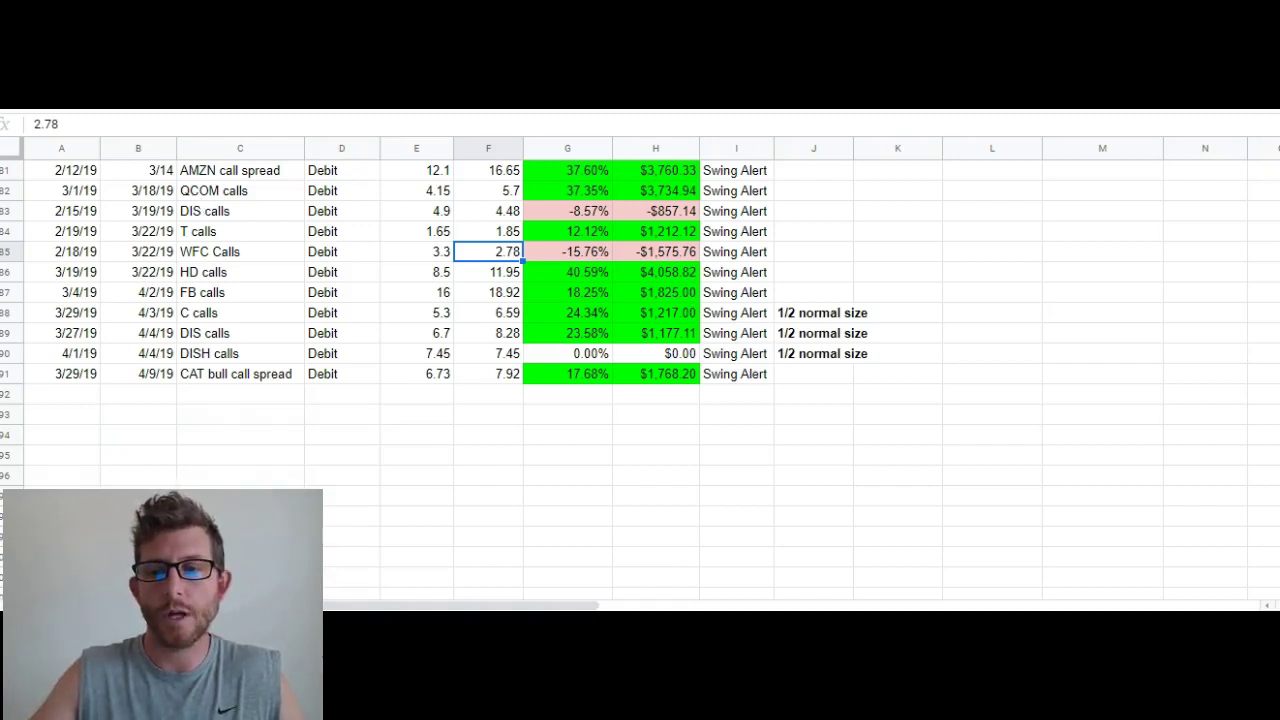
pyautogui.scroll(20, 640, 380)
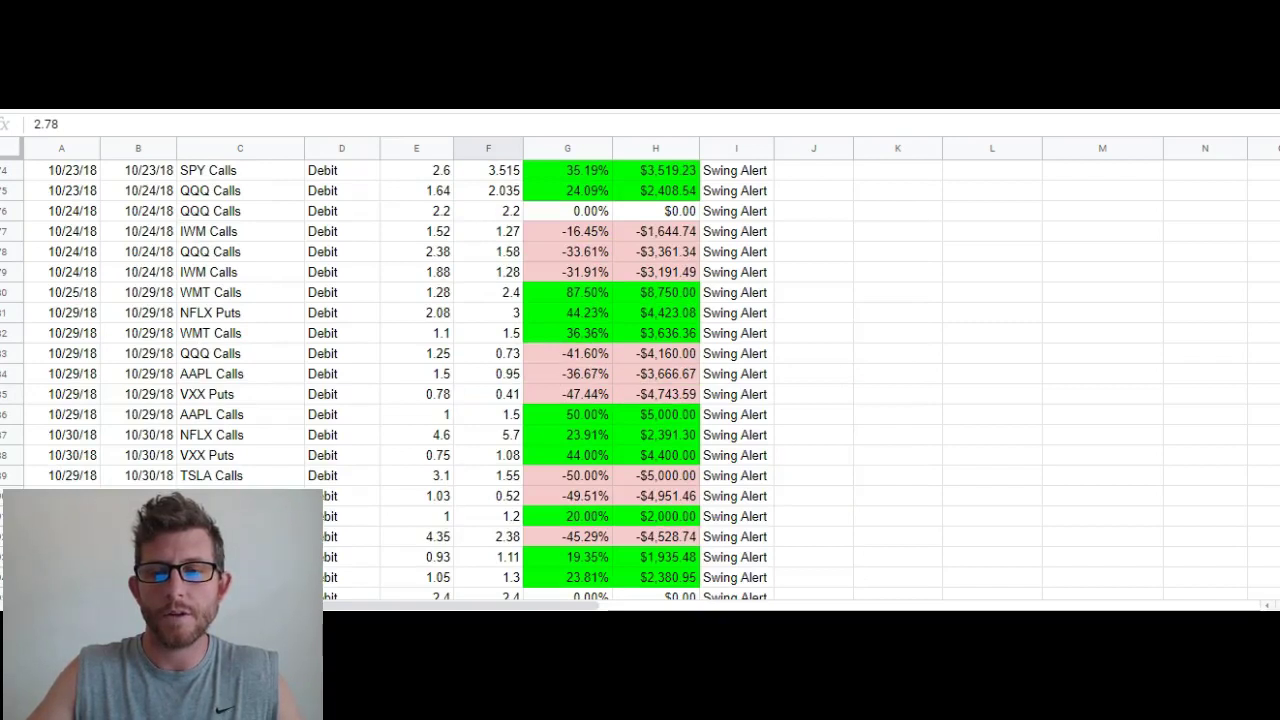
pyautogui.scroll(20, 640, 380)
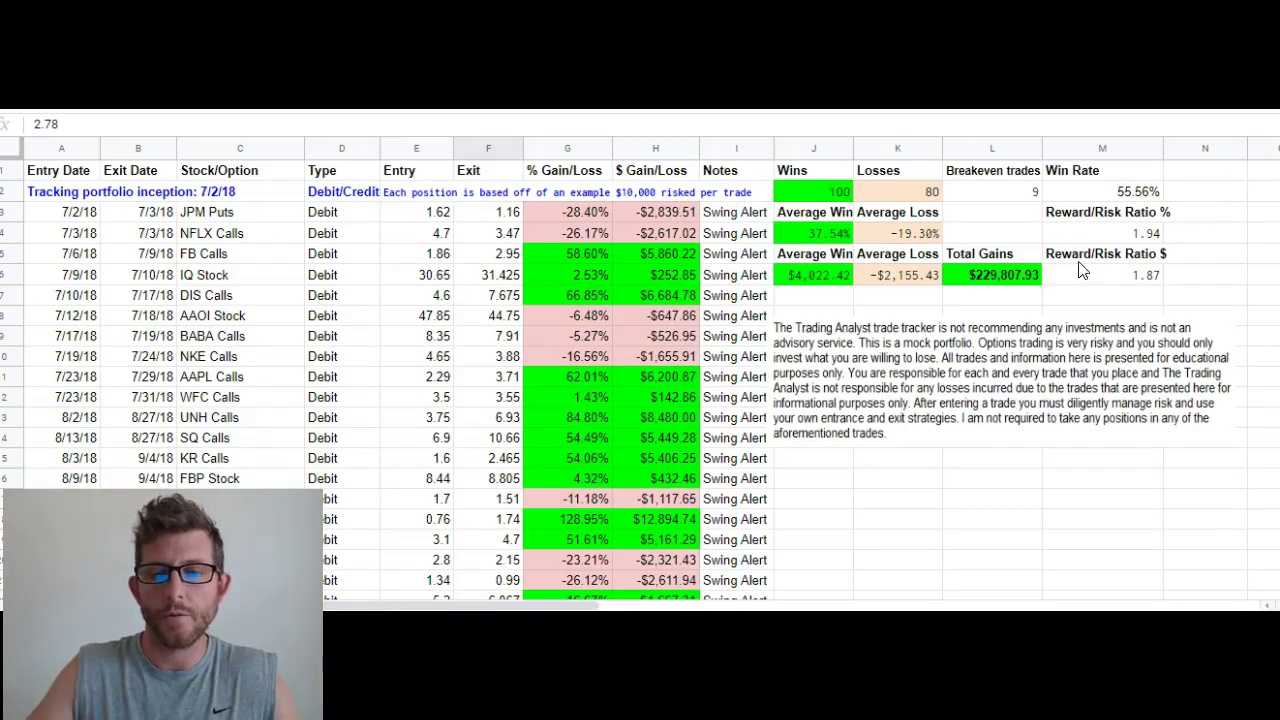